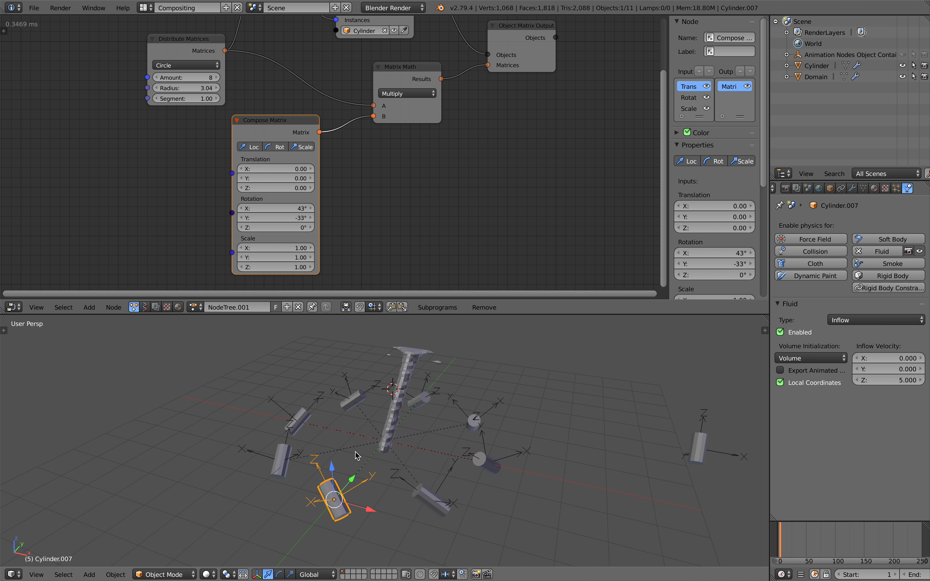
# Set the Compose Matrix node's X rotation to 0° and save the file.
pyautogui.moveTo(286, 208); pyautogui.dragTo(258, 208)
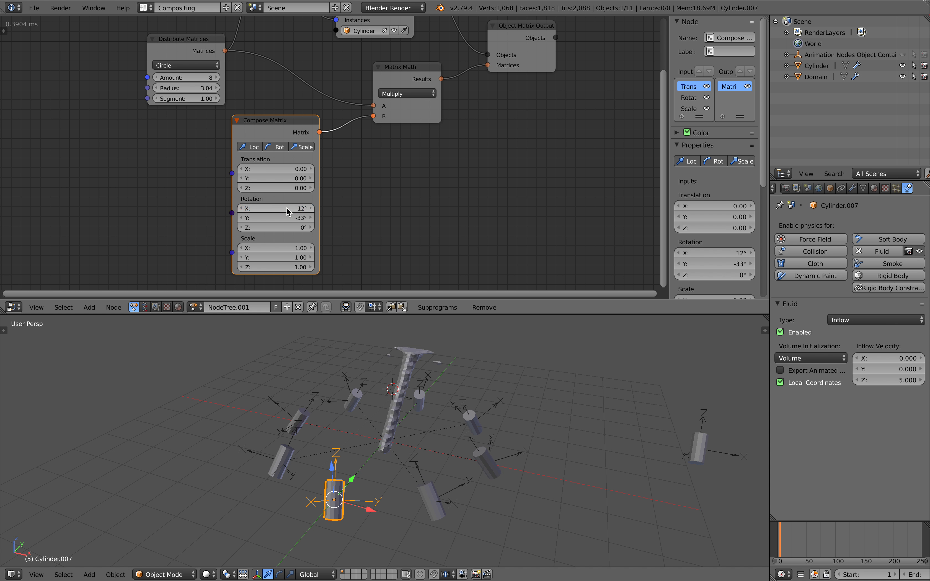
pyautogui.write('0')
pyautogui.press('Return')
pyautogui.moveTo(451, 443)
pyautogui.keyDown('shift'); pyautogui.mouseDown(button='middle')
pyautogui.moveTo(406, 437)
pyautogui.moveTo(446, 425)
pyautogui.mouseUp(button='middle'); pyautogui.keyUp('shift')
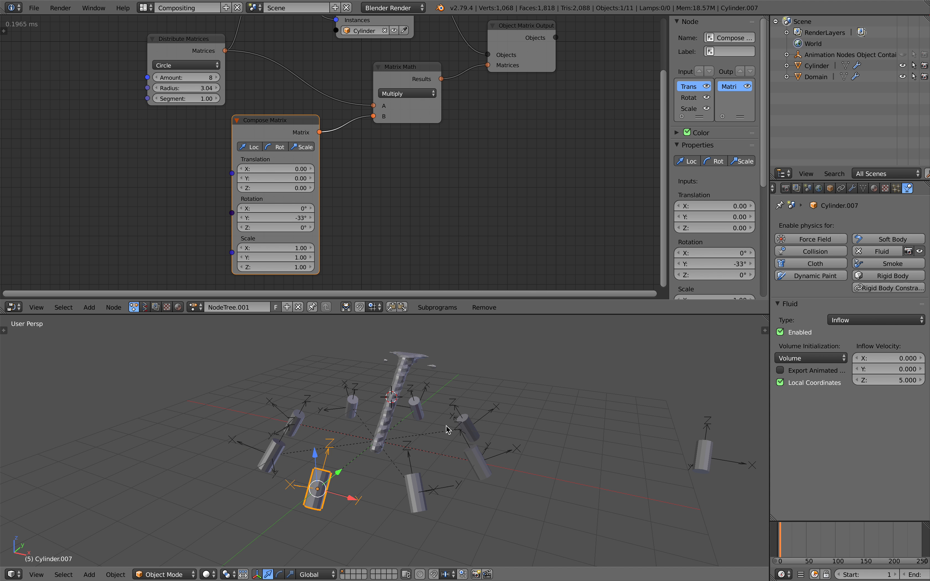
pyautogui.hotkey('ctrl', 's')
pyautogui.click(448, 427)
# Scale up the Domain cube so it encloses the whole ring of cylinders, and save the file.
pyautogui.rightClick(398, 383)
pyautogui.moveTo(830, 536); pyautogui.dragTo(841, 538)
pyautogui.press('s')
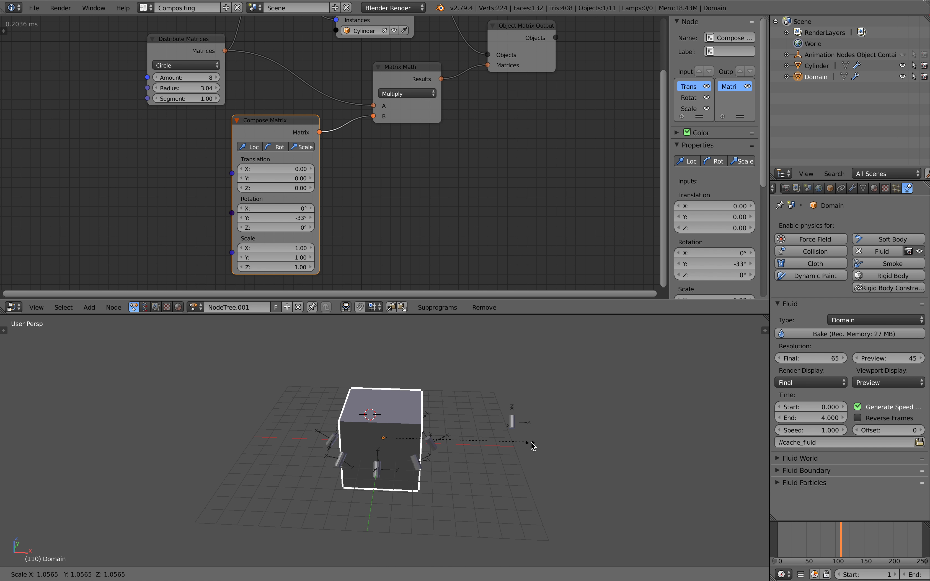
pyautogui.click(654, 455)
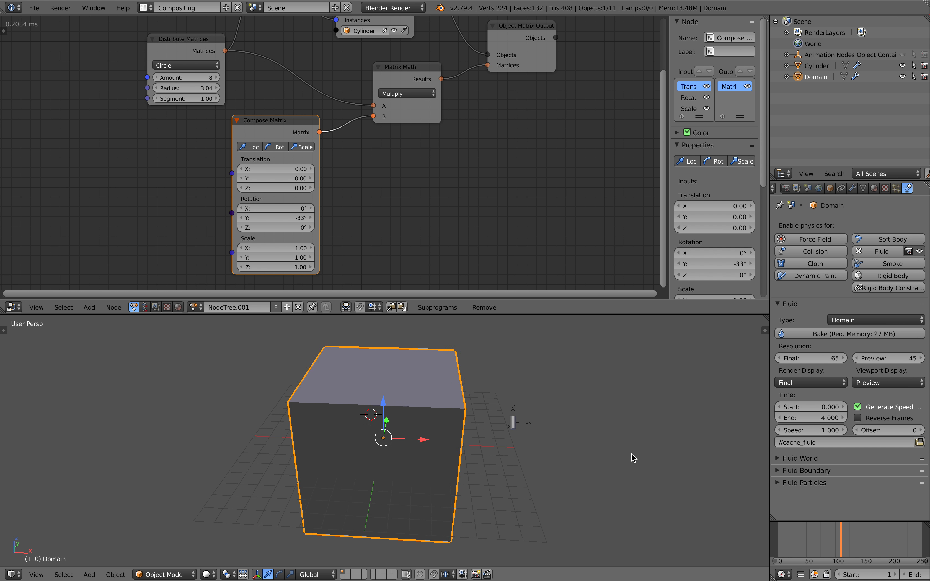
pyautogui.moveTo(495, 417)
pyautogui.mouseDown(button='middle')
pyautogui.moveTo(504, 417)
pyautogui.moveTo(480, 425)
pyautogui.mouseUp(button='middle')
pyautogui.press('s')
pyautogui.click(502, 430)
pyautogui.hotkey('ctrl', 's')
pyautogui.click(479, 424)
# Start baking the Domain's fluid simulation and widen the properties editor.
pyautogui.moveTo(546, 421); pyautogui.dragTo(563, 426, button='middle')
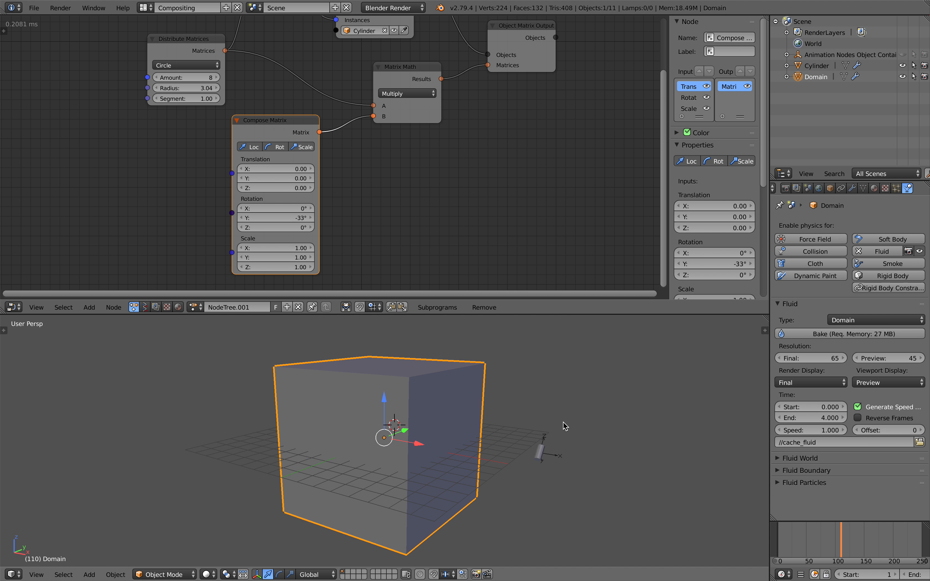
pyautogui.click(783, 334)
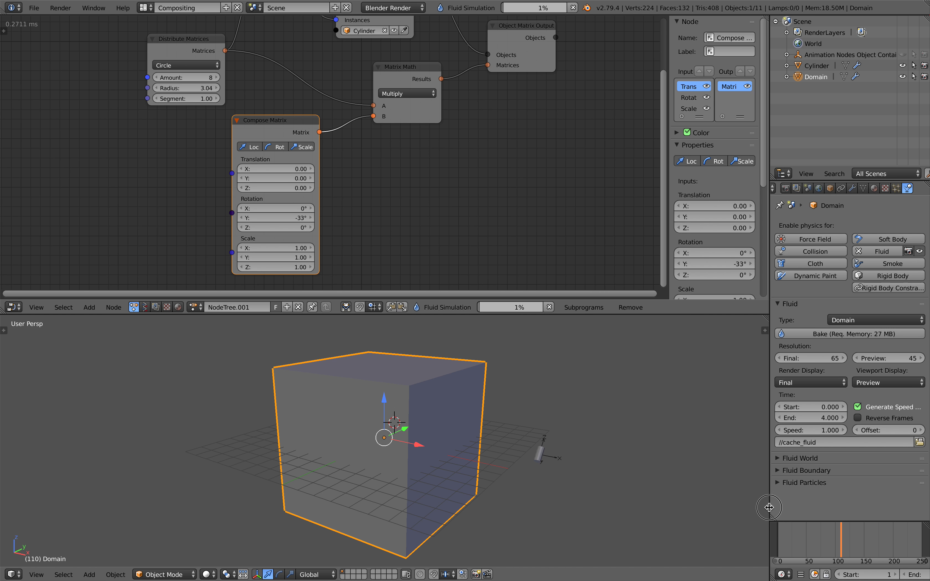
pyautogui.moveTo(770, 507); pyautogui.dragTo(712, 508)
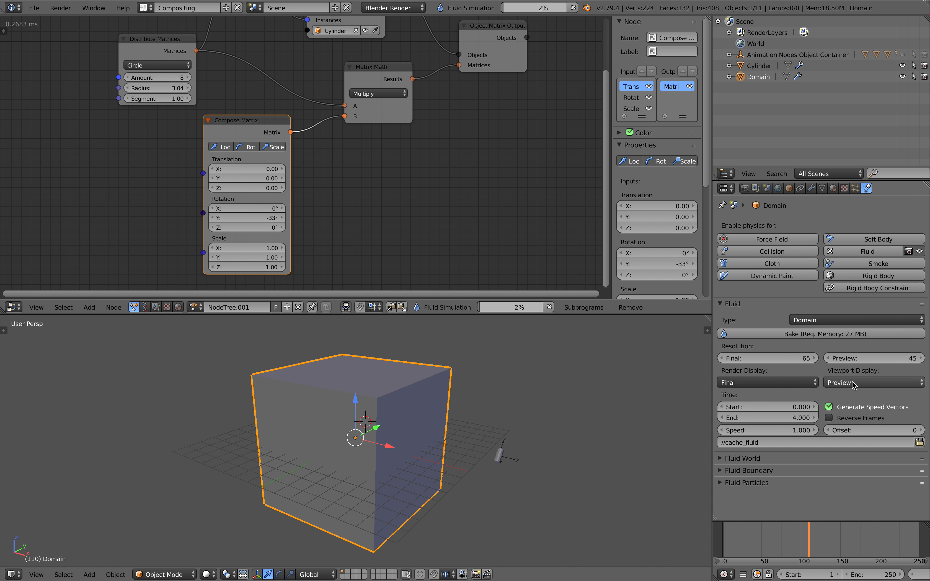
# Set the Domain's viewport display to Final and check the baked fluid in the early frames.
pyautogui.moveTo(727, 530)
pyautogui.mouseDown()
pyautogui.moveTo(718, 532)
pyautogui.moveTo(729, 534)
pyautogui.mouseUp()
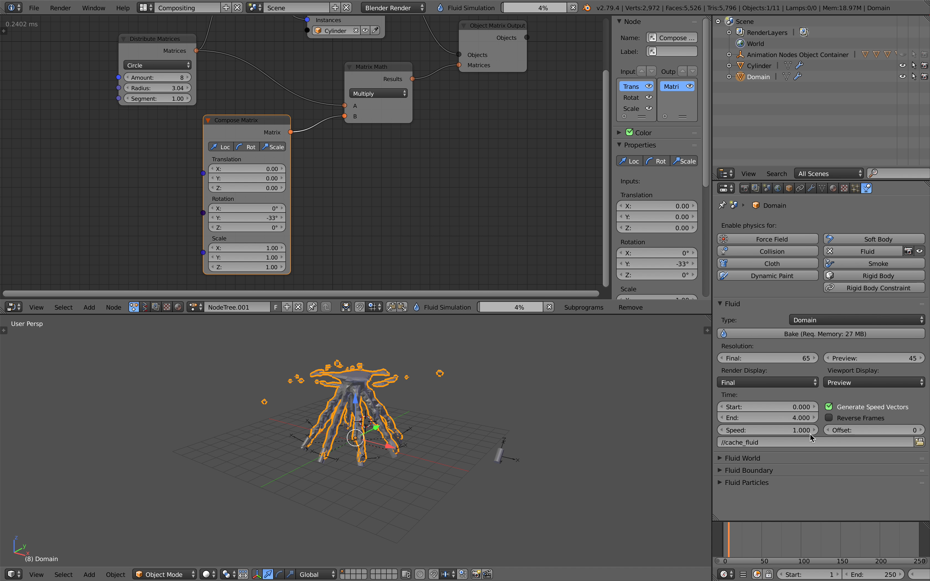
pyautogui.click(841, 383)
pyautogui.click(848, 352)
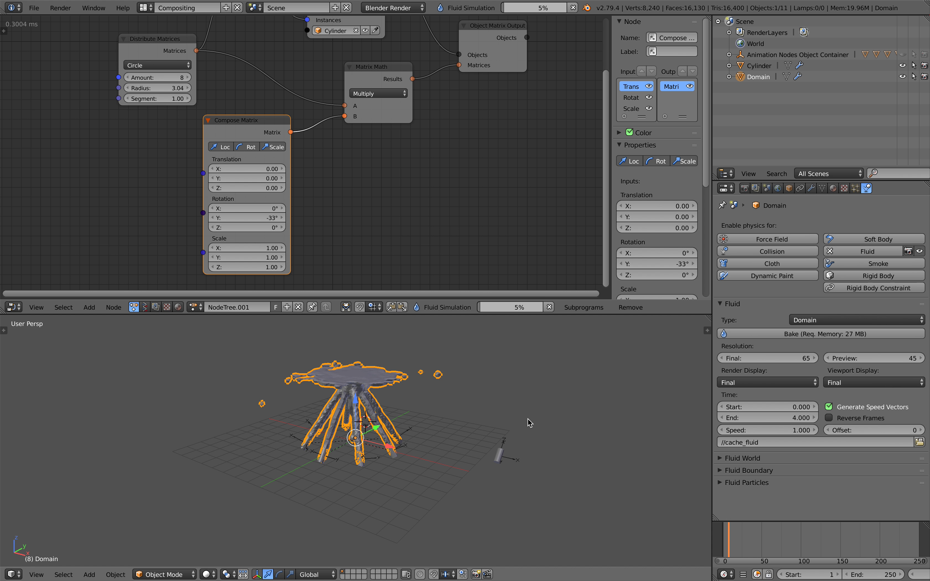
pyautogui.moveTo(728, 534)
pyautogui.mouseDown()
pyautogui.moveTo(721, 534)
pyautogui.moveTo(730, 538)
pyautogui.mouseUp()
pyautogui.moveTo(488, 449); pyautogui.dragTo(535, 430, button='middle')
pyautogui.moveTo(615, 496); pyautogui.dragTo(569, 498, button='middle')
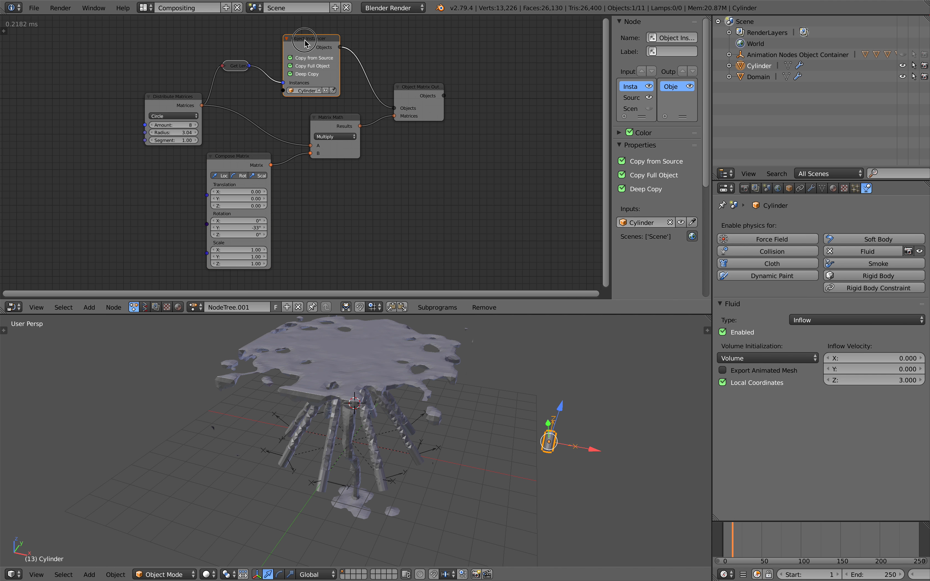
# Reset the Object Instancer node's cylinder copies through its advanced node settings.
pyautogui.click(307, 39)
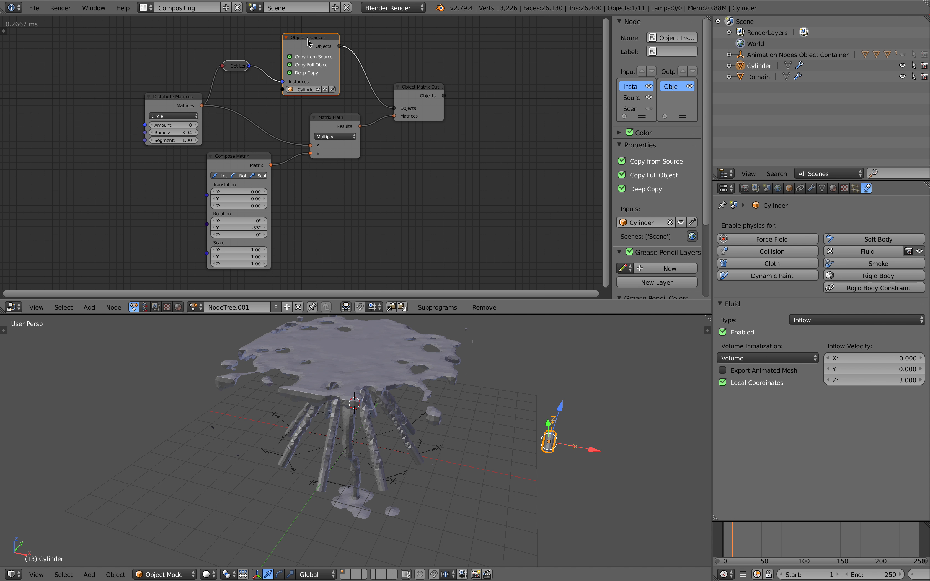
pyautogui.moveTo(315, 46); pyautogui.dragTo(313, 47)
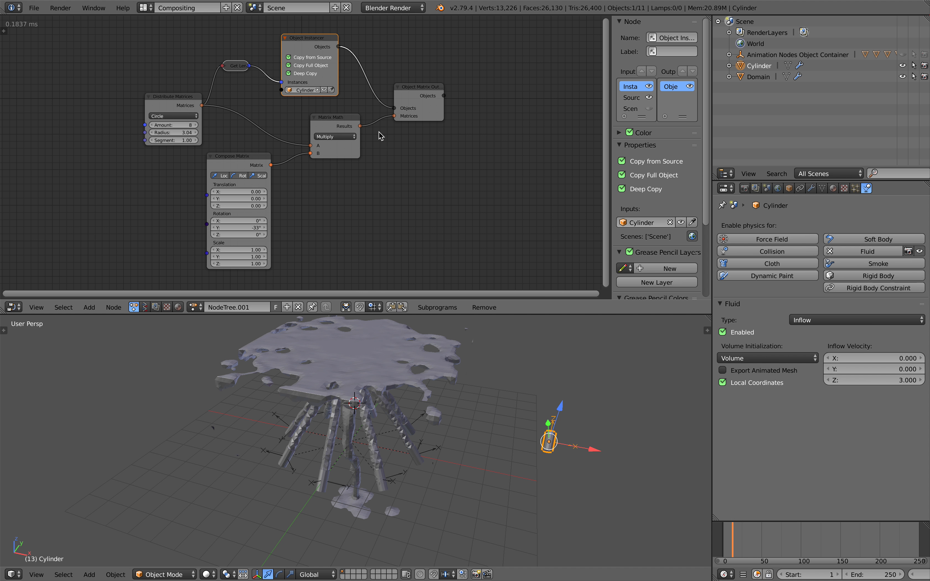
pyautogui.press('u')
pyautogui.click(372, 191)
# Bake the Domain's fluid simulation again and inspect the streams up to about frame 16.
pyautogui.moveTo(724, 540)
pyautogui.mouseDown()
pyautogui.moveTo(737, 539)
pyautogui.moveTo(729, 539)
pyautogui.mouseUp()
pyautogui.rightClick(405, 436)
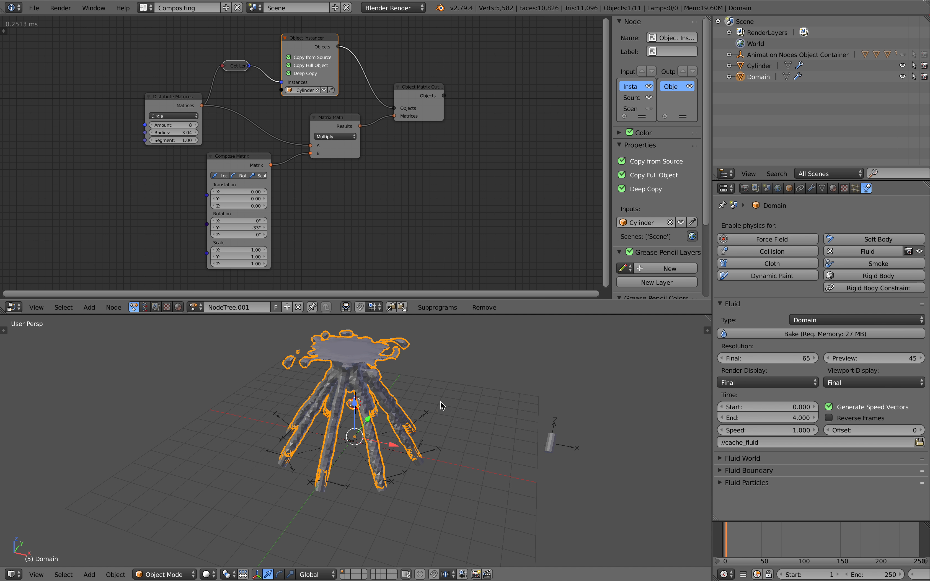
pyautogui.click(811, 333)
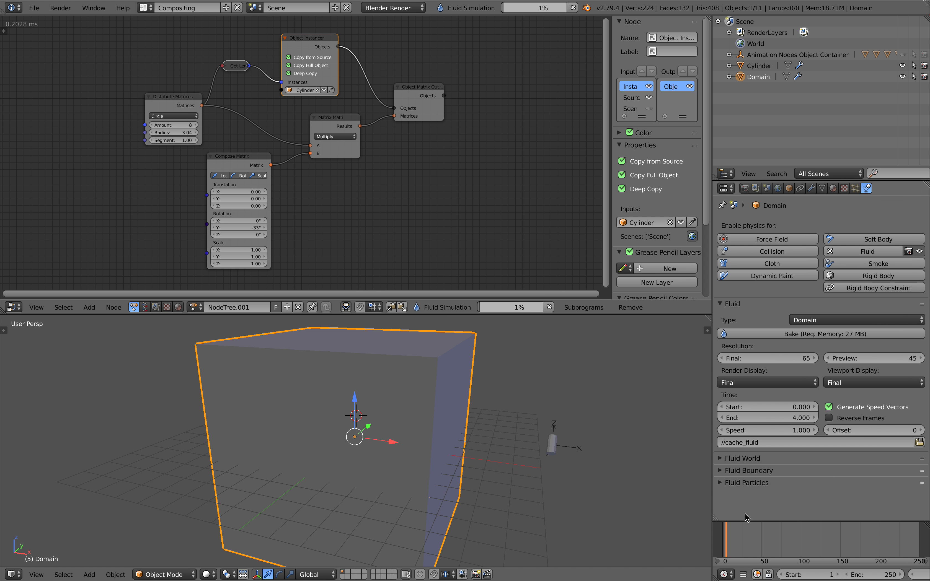
pyautogui.click(727, 538)
pyautogui.moveTo(727, 538); pyautogui.dragTo(731, 542)
pyautogui.moveTo(592, 503); pyautogui.dragTo(578, 478, button='middle')
pyautogui.moveTo(731, 536); pyautogui.dragTo(735, 538)
pyautogui.moveTo(517, 397); pyautogui.dragTo(502, 419, button='middle')
pyautogui.scroll(-1, 503, 419)
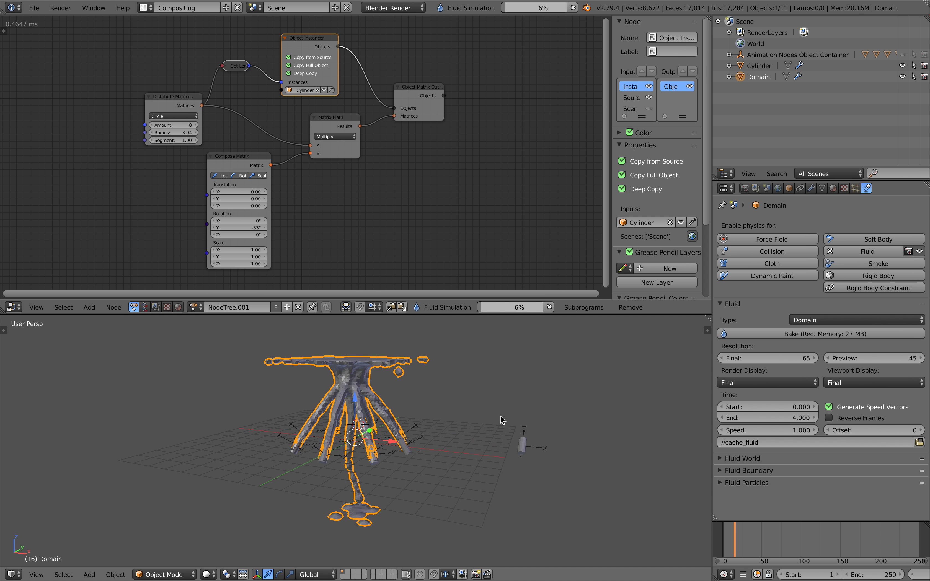
# Set the Compose Matrix node's Y rotation to -44° and check the cylinders' tilt against the fluid.
pyautogui.moveTo(238, 228)
pyautogui.mouseDown()
pyautogui.moveTo(253, 227)
pyautogui.moveTo(227, 228)
pyautogui.mouseUp()
pyautogui.moveTo(461, 422); pyautogui.dragTo(519, 422, button='middle')
pyautogui.scroll(3, 519, 423)
pyautogui.moveTo(735, 535); pyautogui.dragTo(733, 527)
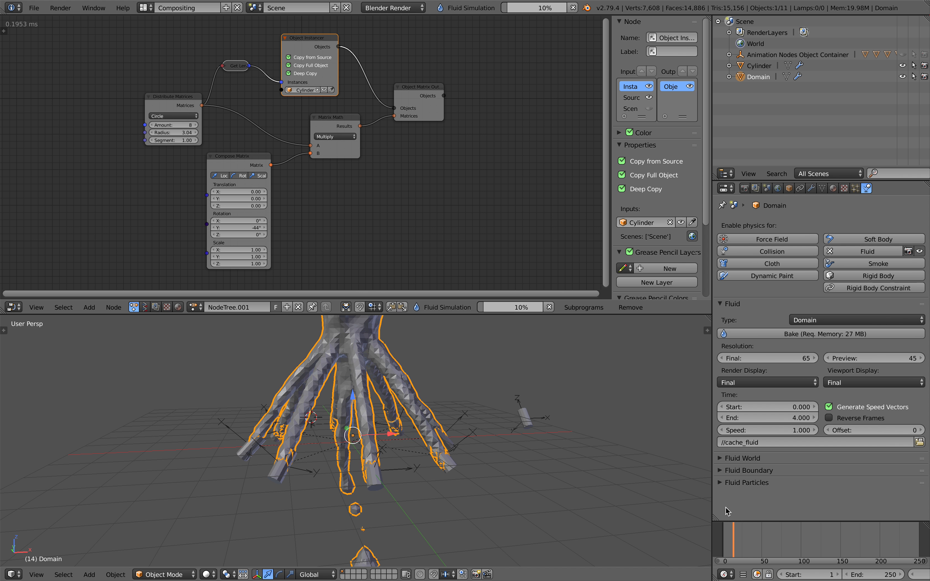
# Set the source Cylinder's Z inflow velocity to 1.5.
pyautogui.rightClick(523, 419)
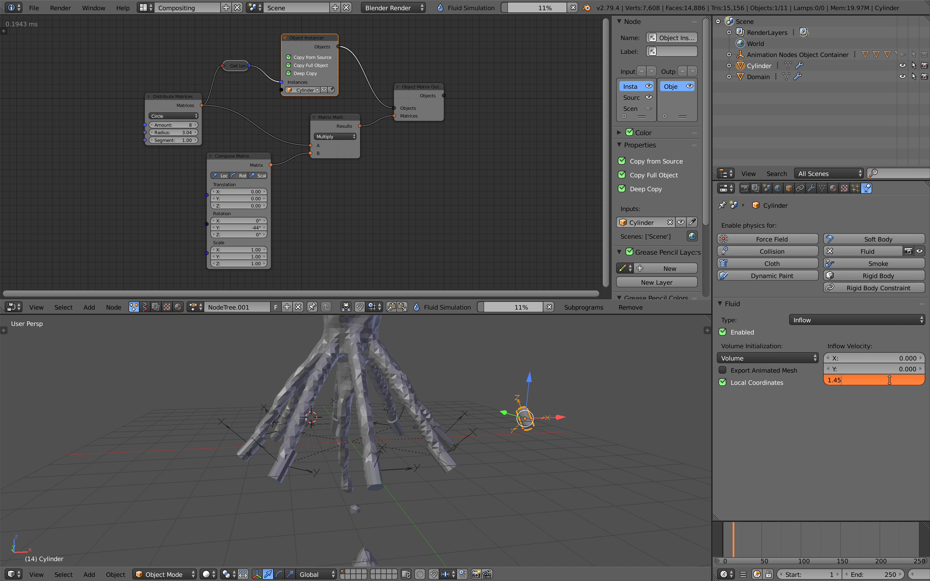
pyautogui.press('BackSpace')
pyautogui.press('BackSpace')
pyautogui.write('5')
pyautogui.press('Return')
# Move the source Cylinder farther away from the ring and save the file.
pyautogui.moveTo(504, 409); pyautogui.dragTo(487, 411, button='middle')
pyautogui.scroll(-2, 487, 411)
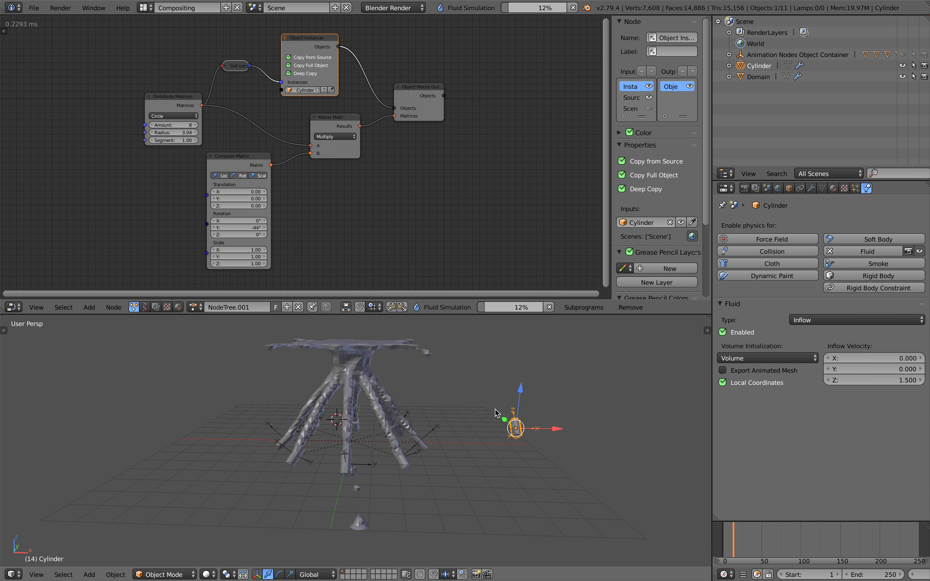
pyautogui.press('g')
pyautogui.click(572, 429)
pyautogui.hotkey('ctrl', 's')
pyautogui.click(567, 429)
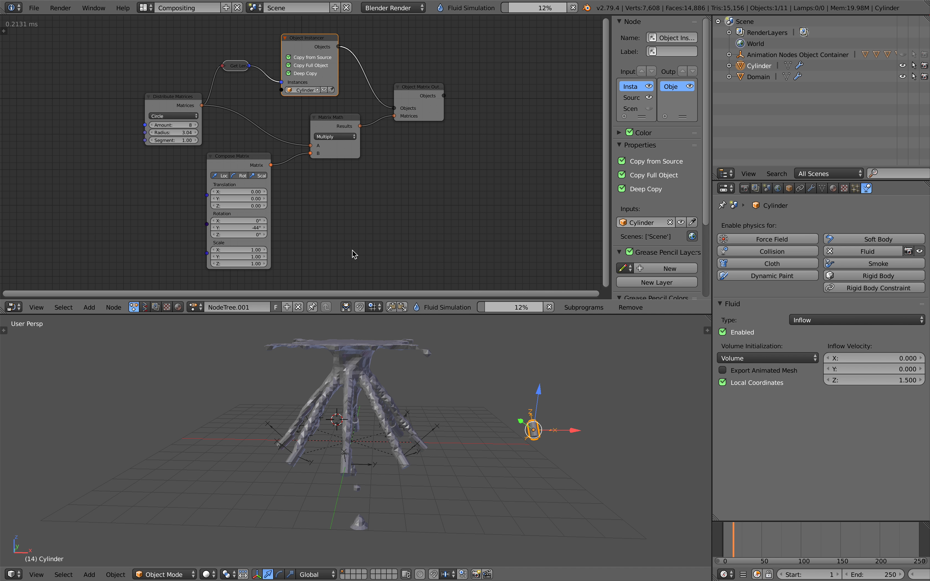
# Set the Compose Matrix node's X rotation to 24° and rebake the Domain's fluid simulation.
pyautogui.moveTo(258, 221); pyautogui.dragTo(266, 221)
pyautogui.moveTo(410, 380); pyautogui.dragTo(374, 388, button='middle')
pyautogui.rightClick(375, 390)
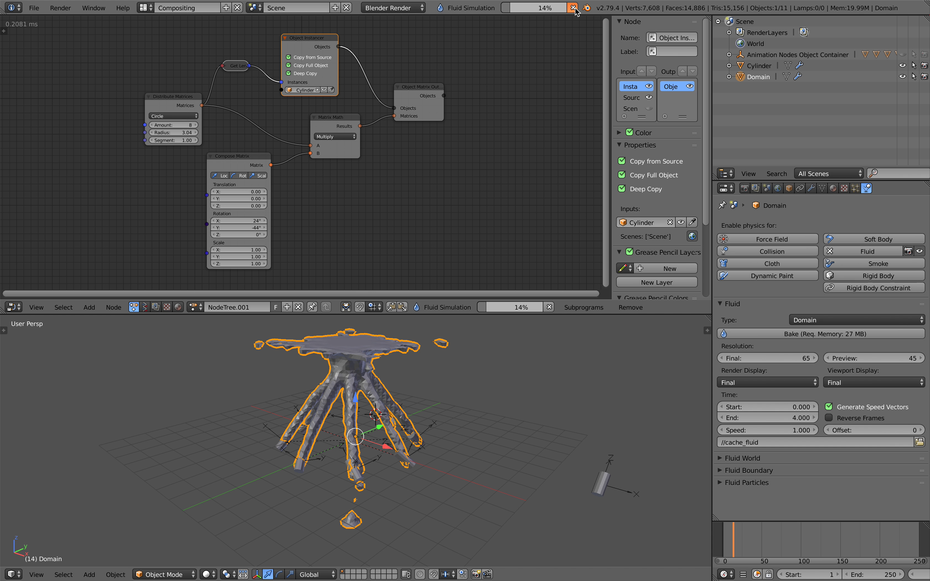
pyautogui.click(795, 335)
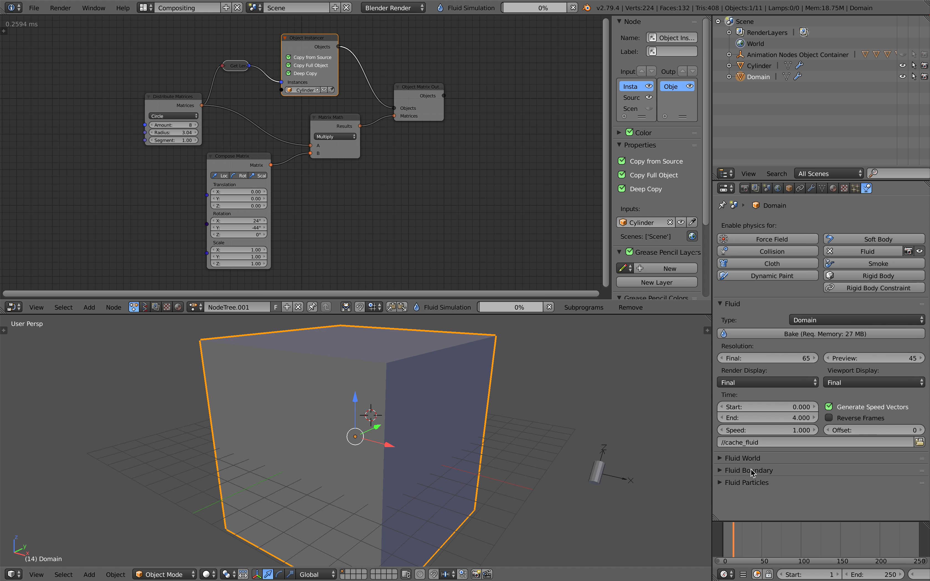
# Enlarge the 3D viewport and play through the baked frames to examine the fluid's motion.
pyautogui.click(715, 538)
pyautogui.hotkey('alt', 'a')
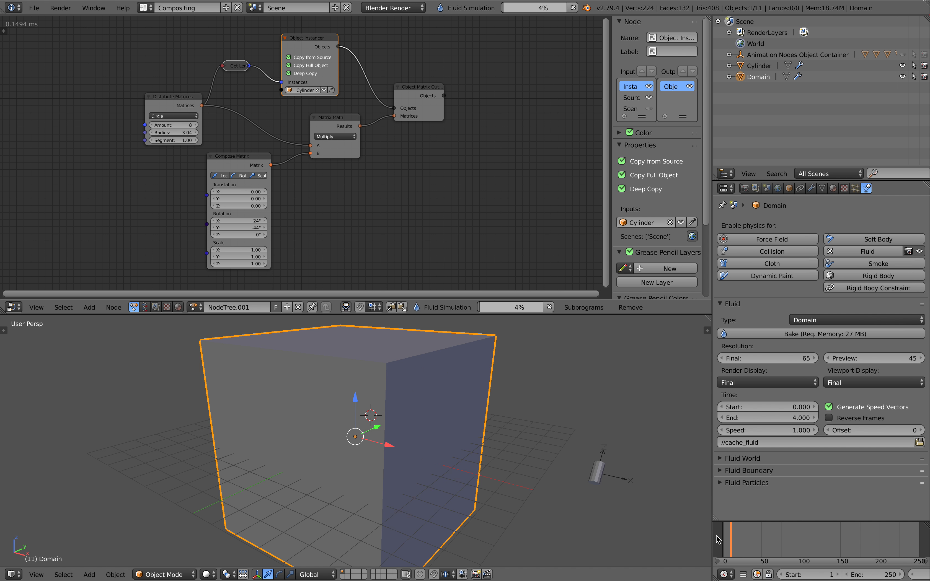
pyautogui.moveTo(507, 314); pyautogui.dragTo(507, 264)
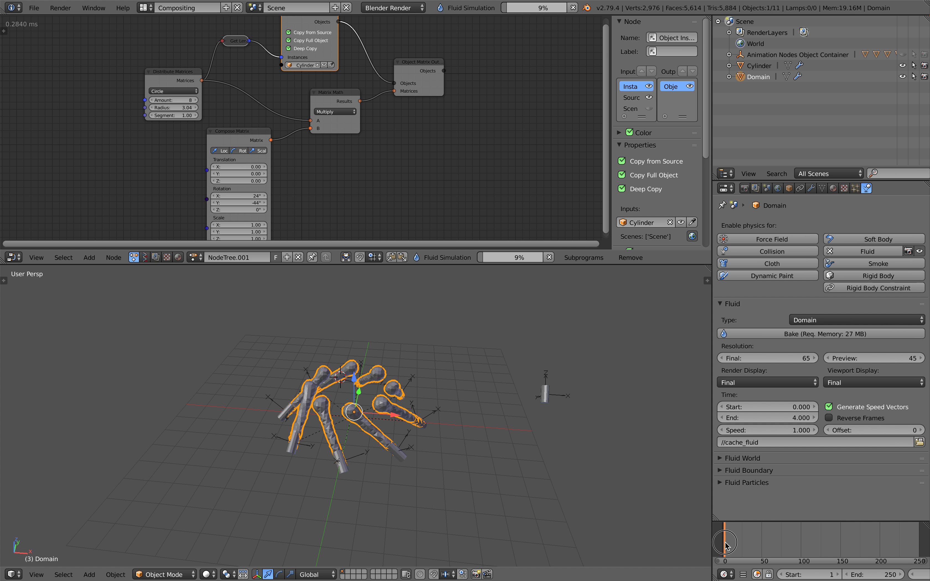
pyautogui.click(738, 533)
pyautogui.moveTo(738, 532); pyautogui.dragTo(736, 533)
pyautogui.moveTo(355, 385); pyautogui.dragTo(418, 396, button='middle')
# Set the Compose Matrix node's rotation to 11° on X and -50° on Y.
pyautogui.moveTo(246, 195); pyautogui.dragTo(227, 195)
pyautogui.moveTo(247, 203)
pyautogui.mouseDown()
pyautogui.moveTo(271, 200)
pyautogui.moveTo(262, 197)
pyautogui.mouseUp()
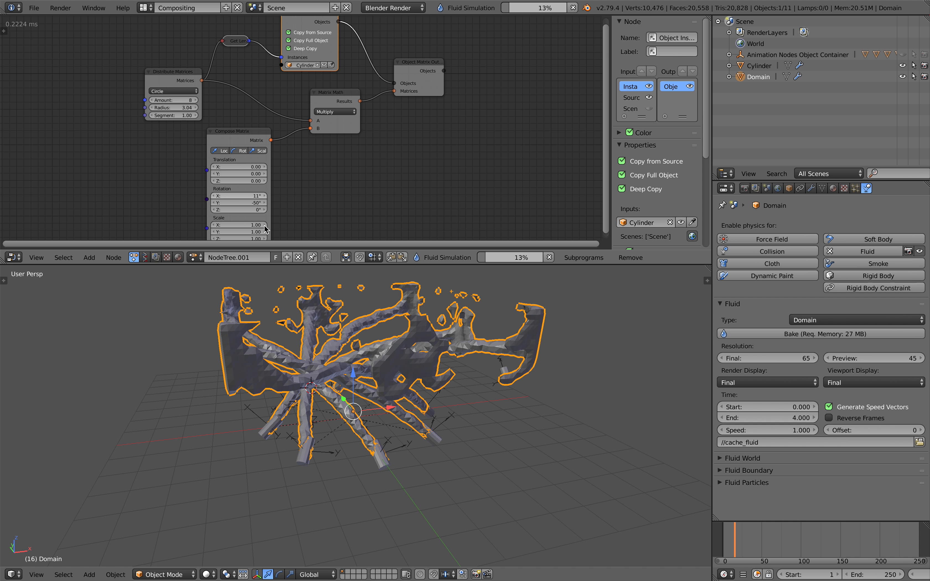
pyautogui.moveTo(594, 498); pyautogui.dragTo(562, 500, button='middle')
# Scrub through the baked frames and set the Compose Matrix node's X rotation back to 0°.
pyautogui.moveTo(734, 538); pyautogui.dragTo(759, 537)
pyautogui.moveTo(604, 489); pyautogui.dragTo(601, 494, button='middle')
pyautogui.moveTo(725, 541); pyautogui.dragTo(741, 540)
pyautogui.moveTo(507, 405); pyautogui.dragTo(525, 458, button='middle')
pyautogui.moveTo(724, 540); pyautogui.dragTo(741, 540)
pyautogui.click(253, 195)
pyautogui.write('0')
pyautogui.press('Return')
# Increase the Distribute Matrices circle radius to 5.02 and cancel the running fluid bake.
pyautogui.moveTo(499, 386); pyautogui.dragTo(539, 403, button='middle')
pyautogui.moveTo(612, 439); pyautogui.dragTo(659, 441, button='middle')
pyautogui.moveTo(732, 534)
pyautogui.mouseDown()
pyautogui.moveTo(740, 533)
pyautogui.moveTo(730, 533)
pyautogui.mouseUp()
pyautogui.moveTo(473, 395); pyautogui.dragTo(536, 397, button='middle')
pyautogui.moveTo(416, 384); pyautogui.dragTo(397, 395, button='middle')
pyautogui.scroll(-2, 403, 387)
pyautogui.moveTo(184, 107); pyautogui.dragTo(238, 107)
pyautogui.click(785, 537)
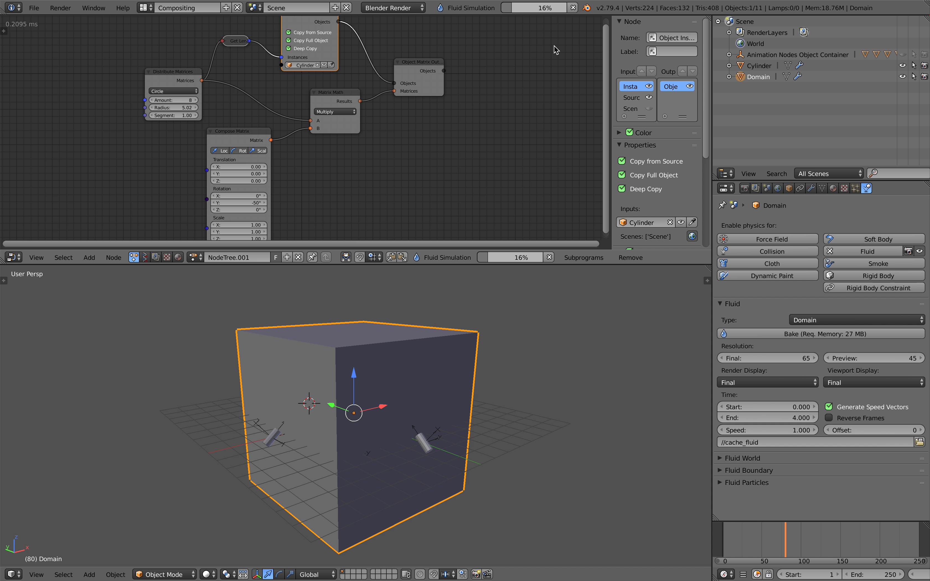
pyautogui.click(572, 8)
# Scale up the Domain cube to enclose the wider ring, and reduce its height along Z.
pyautogui.scroll(-3, 434, 380)
pyautogui.moveTo(434, 380); pyautogui.dragTo(407, 375, button='middle')
pyautogui.press('s')
pyautogui.click(454, 401)
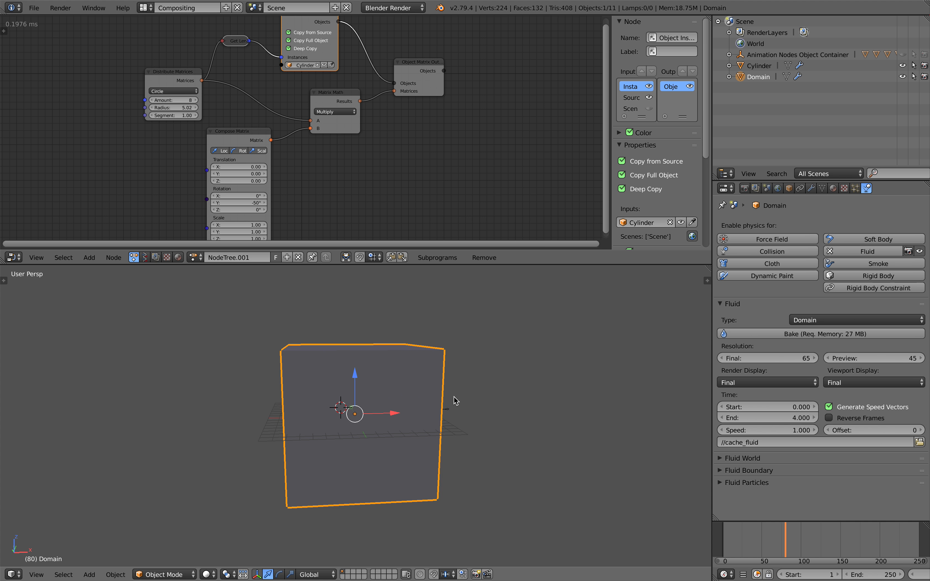
pyautogui.press('s')
pyautogui.press('z')
pyautogui.click(369, 380)
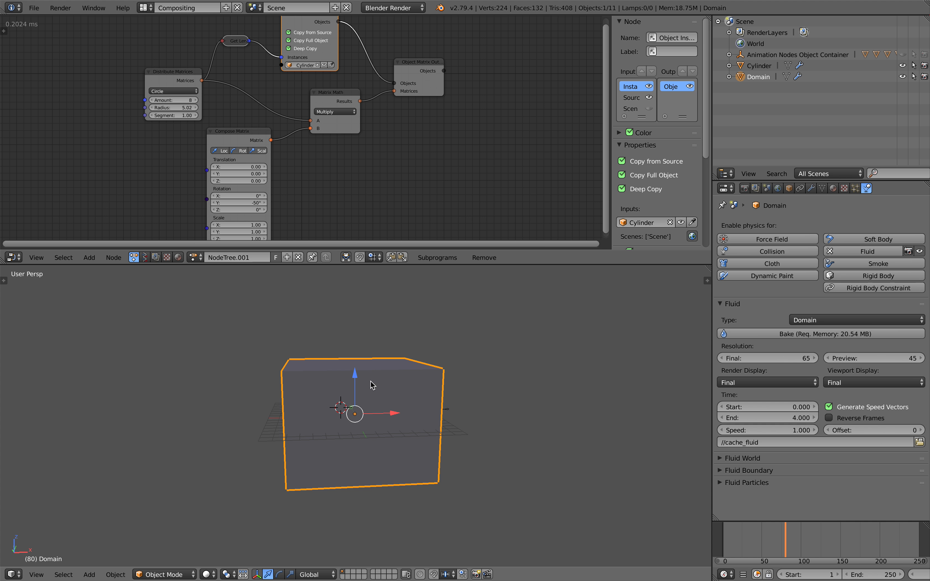
# Raise the Domain along Z and save the file.
pyautogui.press('g')
pyautogui.press('z')
pyautogui.click(350, 359)
pyautogui.moveTo(451, 379); pyautogui.dragTo(421, 379, button='middle')
pyautogui.hotkey('ctrl', 's')
pyautogui.click(426, 381)
# Bake the fluid simulation for the resized Domain and return to the start of the timeline.
pyautogui.click(800, 333)
pyautogui.moveTo(561, 382); pyautogui.dragTo(552, 379, button='middle')
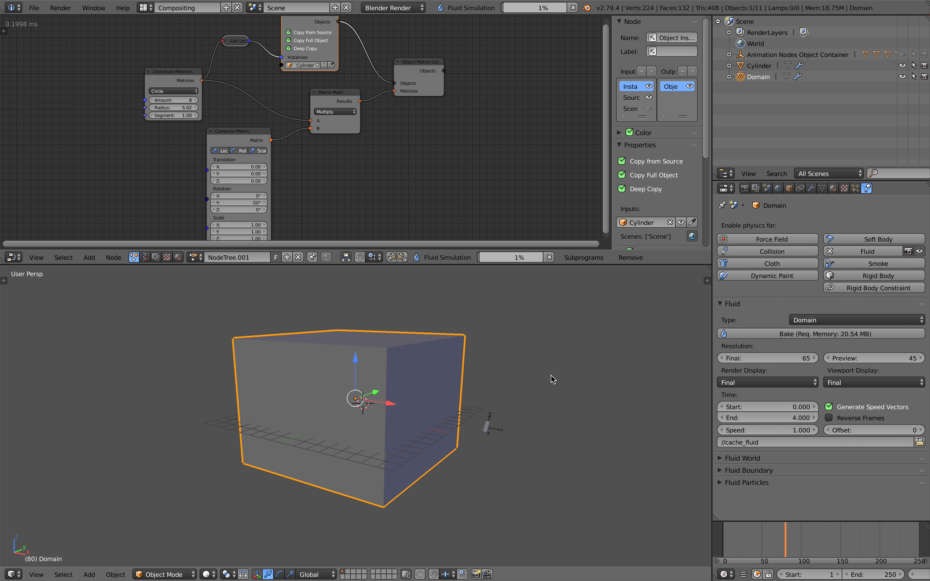
pyautogui.click(723, 536)
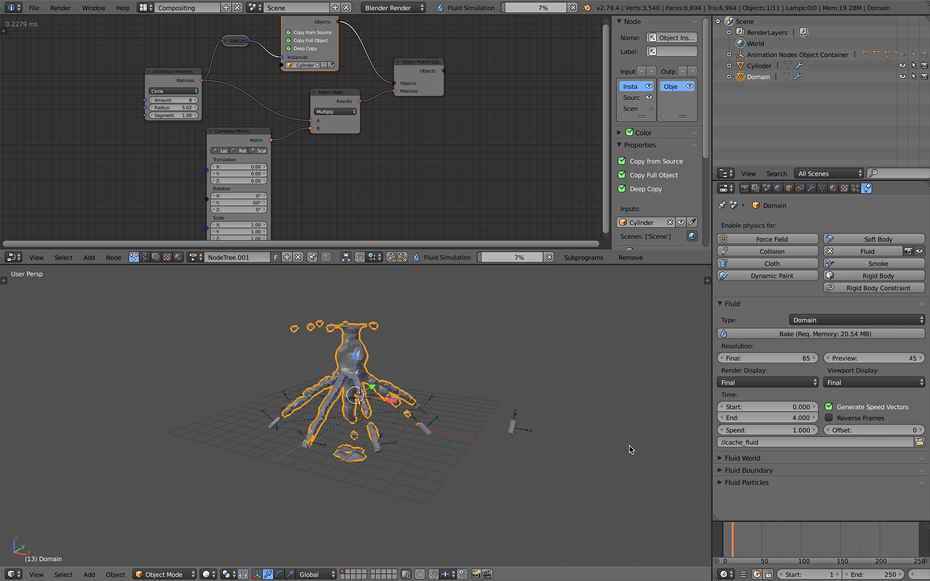
# Step backward through the baked frames to about frame 5 and examine how the streams converge.
pyautogui.moveTo(629, 445); pyautogui.dragTo(545, 431, button='middle')
pyautogui.scroll(2, 544, 423)
pyautogui.press('Left')
pyautogui.press('Left')
pyautogui.press('Left')
pyautogui.press('Left')
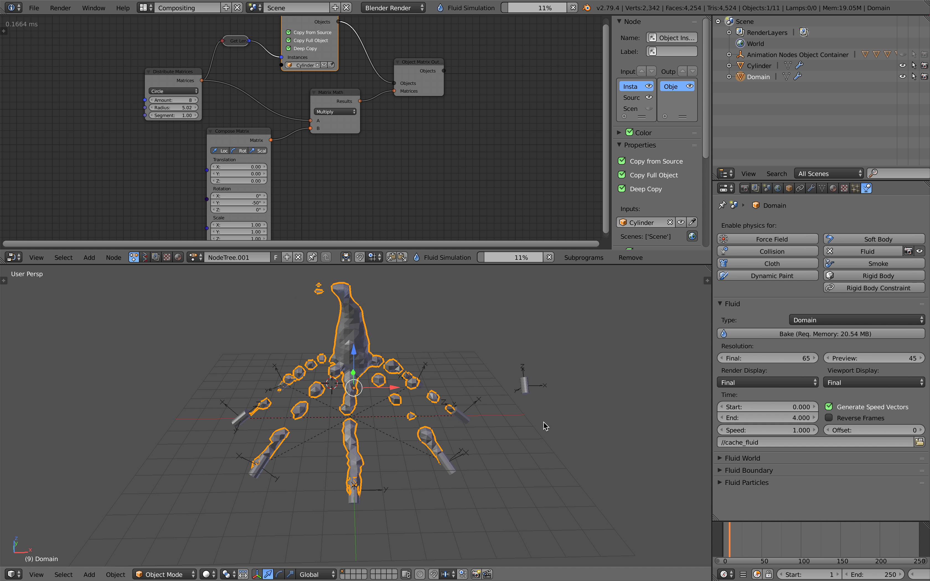
pyautogui.moveTo(528, 419); pyautogui.dragTo(554, 415, button='middle')
pyautogui.press('Left')
pyautogui.press('Left')
pyautogui.press('Left')
pyautogui.press('Left')
pyautogui.press('Left')
pyautogui.press('Left')
pyautogui.press('Left')
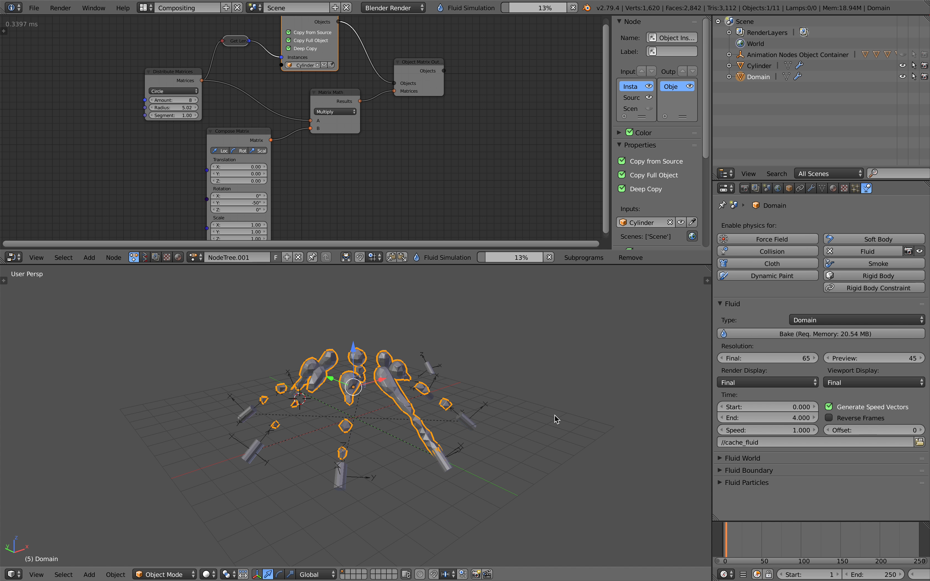
# Step forward and back through the baked frames up to about frame 31, examining the fluid's shape.
pyautogui.press('Right')
pyautogui.press('Right')
pyautogui.press('Right')
pyautogui.press('Right')
pyautogui.press('Right')
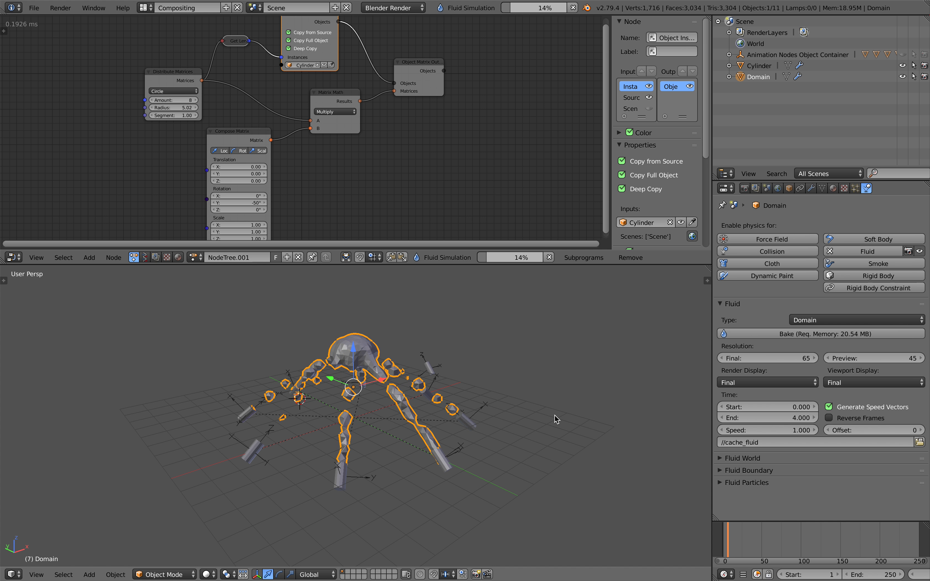
pyautogui.moveTo(530, 400); pyautogui.dragTo(570, 382, button='middle')
pyautogui.press('Right')
pyautogui.press('Right')
pyautogui.press('Right')
pyautogui.press('Right')
pyautogui.press('Right')
pyautogui.press('Right')
pyautogui.press('Right')
pyautogui.press('Right')
pyautogui.press('Right')
pyautogui.press('Right')
pyautogui.press('Right')
pyautogui.press('Right')
pyautogui.press('Right')
pyautogui.press('Right')
pyautogui.press('Right')
pyautogui.press('Right')
pyautogui.press('Right')
pyautogui.press('Right')
pyautogui.press('Right')
pyautogui.press('Right')
pyautogui.press('Left')
pyautogui.press('Left')
pyautogui.press('Left')
pyautogui.press('Left')
pyautogui.press('Left')
pyautogui.press('Left')
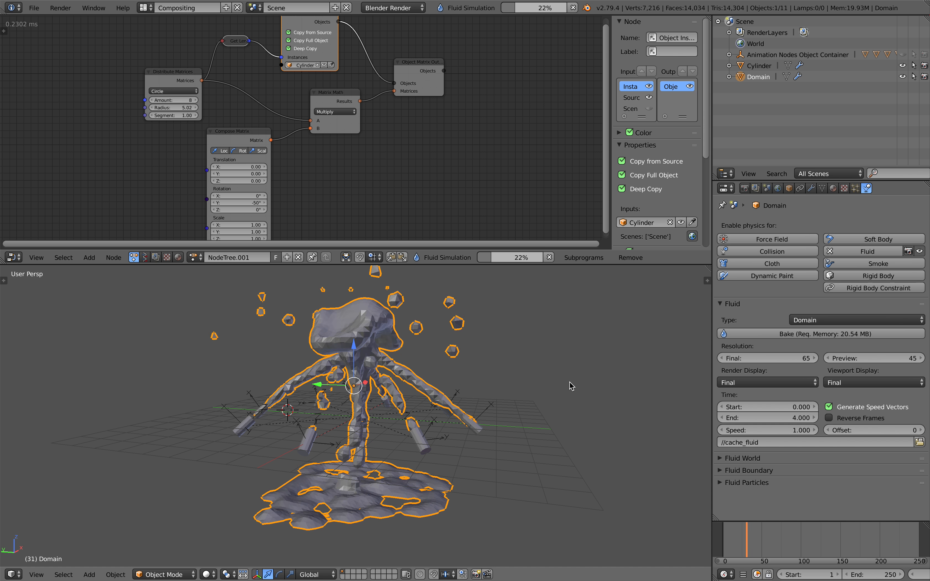
# Step backward through the baked frames from frame 31 to about frame 5, examining how the fluid streams develop.
pyautogui.press('Left')
pyautogui.press('Left')
pyautogui.press('Left')
pyautogui.press('Left')
pyautogui.press('Left')
pyautogui.press('Left')
pyautogui.press('Left')
pyautogui.press('Left')
pyautogui.press('Left')
pyautogui.press('Left')
pyautogui.press('Left')
pyautogui.press('Left')
pyautogui.press('Left')
pyautogui.press('Left')
pyautogui.press('Left')
pyautogui.press('Left')
pyautogui.press('Left')
pyautogui.press('Left')
pyautogui.press('Left')
pyautogui.press('Left')
pyautogui.press('Left')
pyautogui.press('Left')
pyautogui.press('Left')
pyautogui.press('Left')
pyautogui.press('Left')
pyautogui.press('Left')
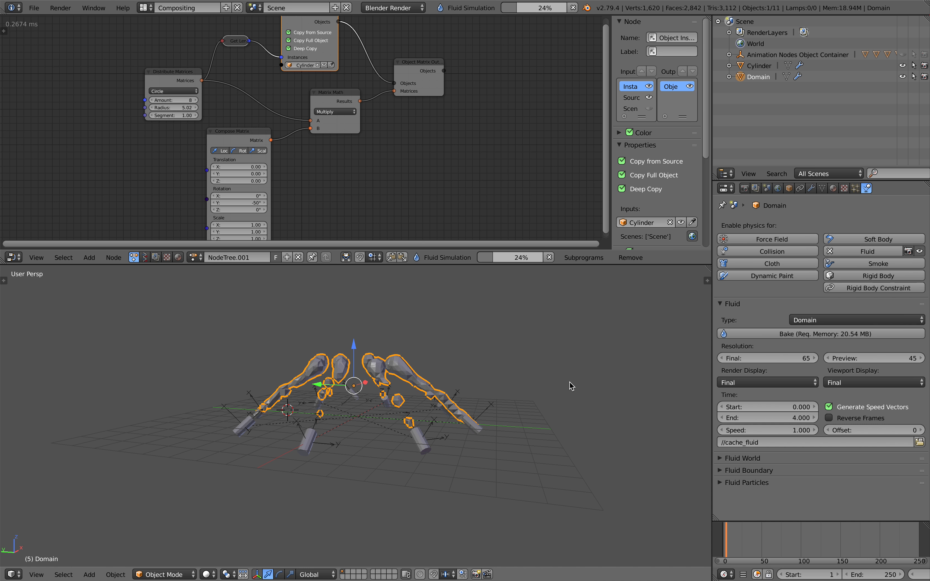
pyautogui.press('Right')
# Move to frame 89 and set the Compose Matrix node's Y rotation to -68°.
pyautogui.moveTo(775, 524); pyautogui.dragTo(792, 530)
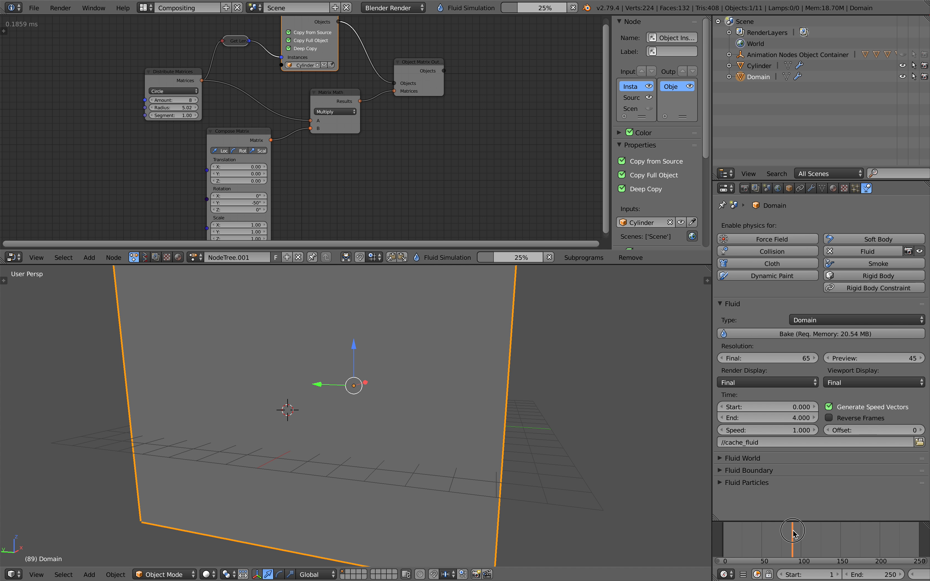
pyautogui.moveTo(250, 204); pyautogui.dragTo(251, 202)
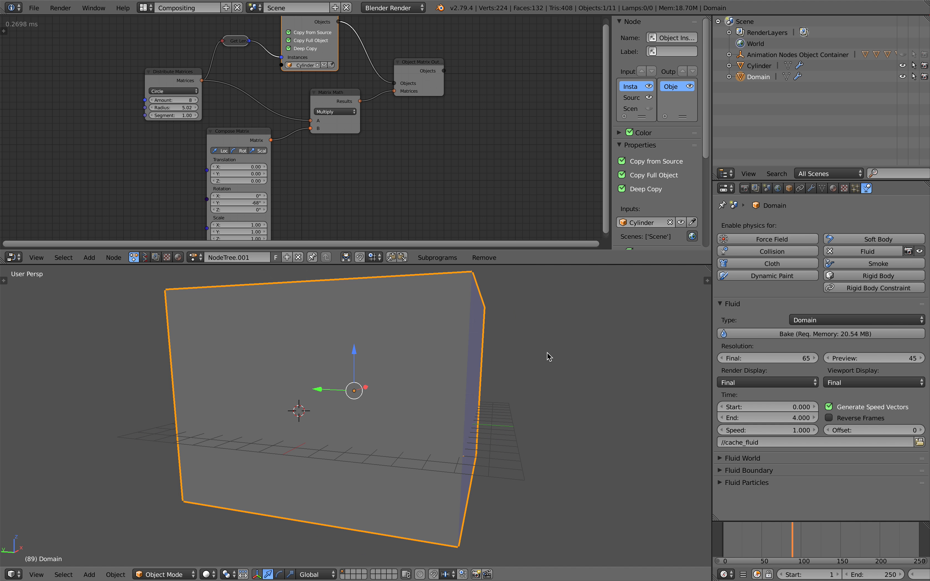
pyautogui.press('s')
pyautogui.press('Escape')
pyautogui.press('s')
pyautogui.press('Escape')
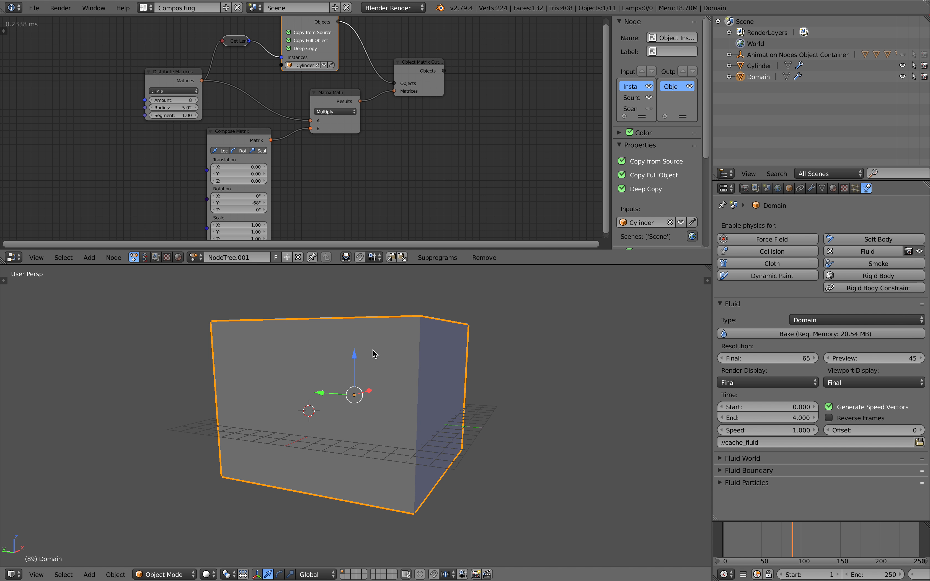
# Raise the Domain slightly along Z and bake the fluid simulation with the new cylinder tilt.
pyautogui.press('g')
pyautogui.click(359, 339)
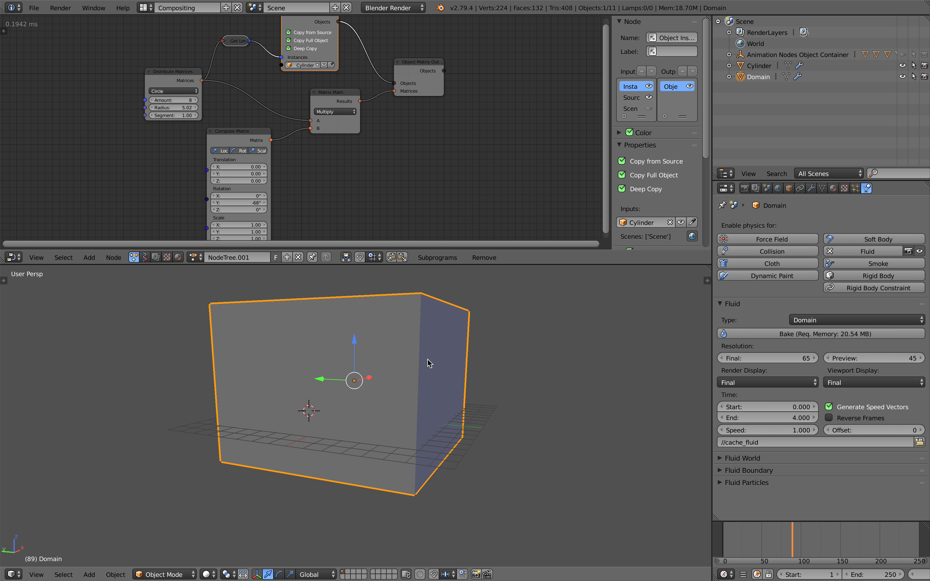
pyautogui.moveTo(428, 359); pyautogui.dragTo(388, 373, button='middle')
pyautogui.click(739, 331)
# Return to the start of the timeline and step forward to about frame 17, examining the streams meeting at the centre.
pyautogui.moveTo(473, 457); pyautogui.dragTo(548, 459, button='middle')
pyautogui.scroll(2, 548, 460)
pyautogui.hotkey('shift', 'Left')
pyautogui.press('Right')
pyautogui.press('Right')
pyautogui.press('Right')
pyautogui.press('Right')
pyautogui.press('Right')
pyautogui.press('Right')
pyautogui.press('Right')
pyautogui.press('Right')
pyautogui.press('Right')
pyautogui.press('Right')
pyautogui.press('Right')
pyautogui.press('Right')
pyautogui.press('Right')
pyautogui.press('Right')
pyautogui.press('Right')
pyautogui.press('Right')
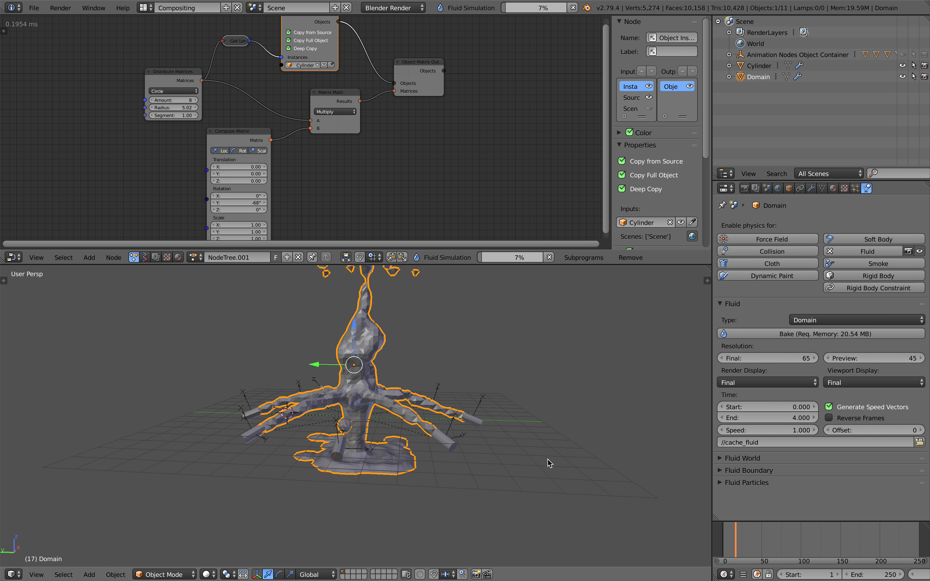
# Continue stepping through the baked frames past frame 22, examining the splash from different sides.
pyautogui.moveTo(518, 397); pyautogui.dragTo(536, 395, button='middle')
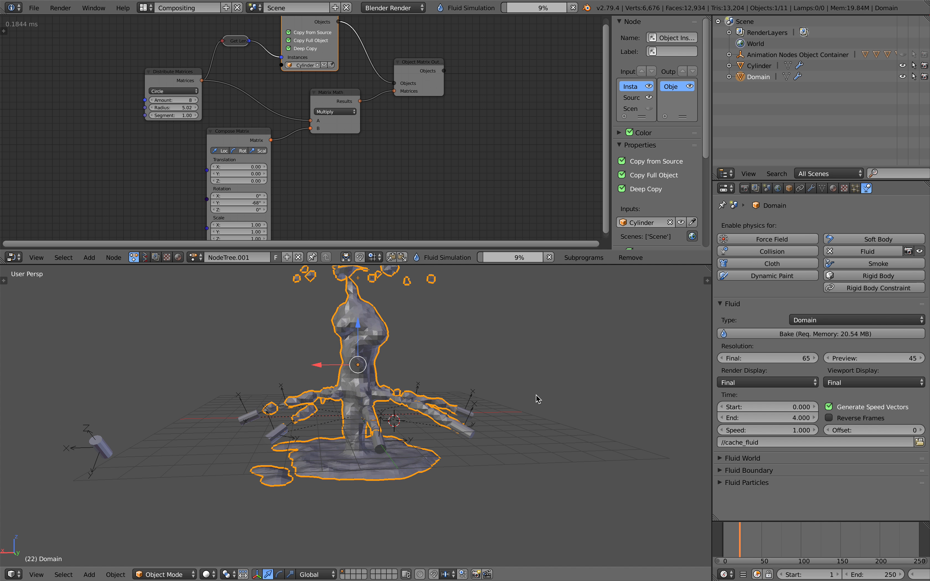
pyautogui.press('Right')
pyautogui.press('Right')
pyautogui.press('Right')
pyautogui.press('Right')
pyautogui.press('Right')
pyautogui.press('Right')
pyautogui.moveTo(536, 399); pyautogui.dragTo(565, 413, button='middle')
pyautogui.scroll(-1, 546, 399)
# Set the Compose Matrix node's Y rotation to -37°, cancel the running bake and bake again.
pyautogui.moveTo(538, 264); pyautogui.dragTo(538, 216)
pyautogui.moveTo(239, 178); pyautogui.dragTo(265, 178)
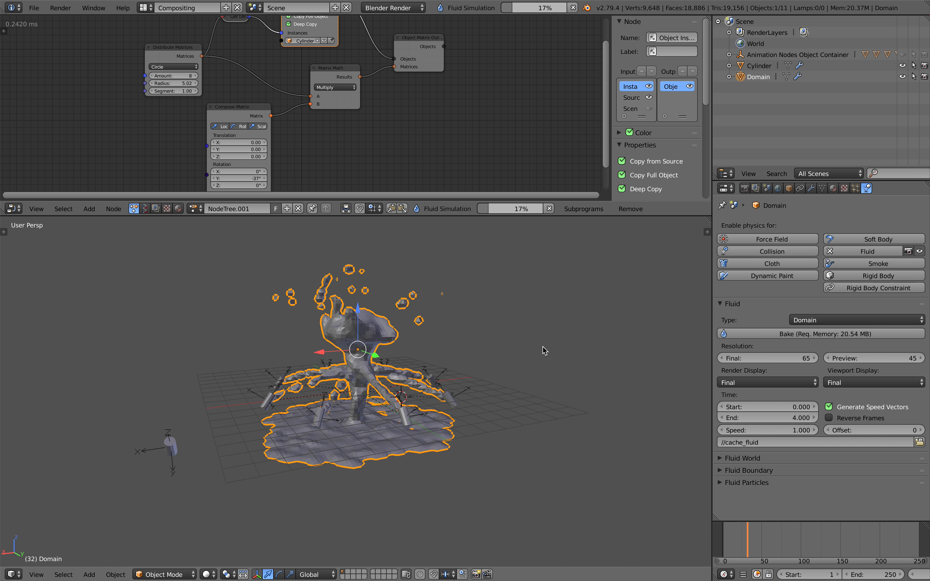
pyautogui.moveTo(544, 348); pyautogui.dragTo(521, 335, button='middle')
pyautogui.click(549, 208)
pyautogui.click(764, 334)
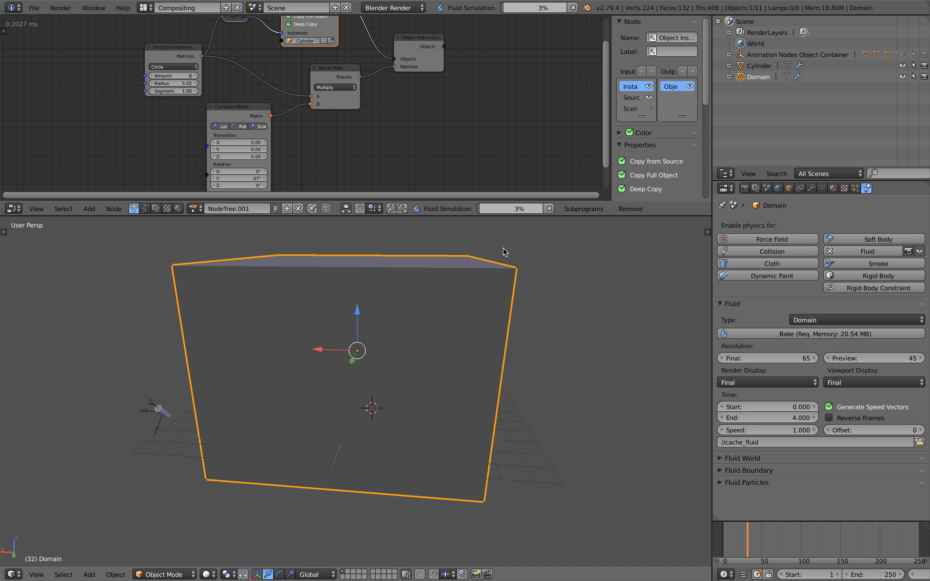
# Cancel the bake and restart it with the Domain's final resolution set to 85.
pyautogui.click(549, 208)
pyautogui.click(760, 361)
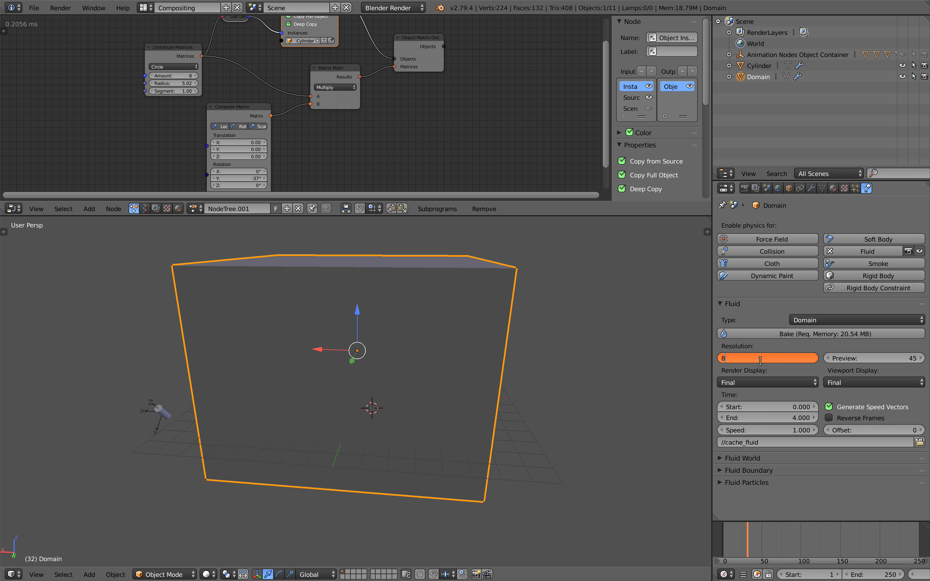
pyautogui.press('Return')
pyautogui.click(766, 334)
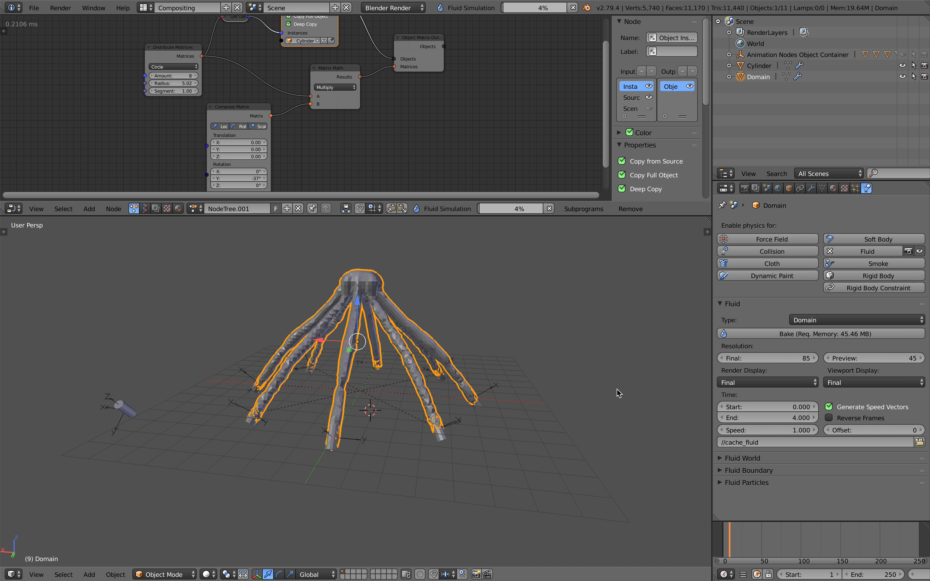
# Scrub through the newly baked frames up to about frame 30 and orbit around the streams, examining the higher-resolution fluid.
pyautogui.scroll(2, 619, 369)
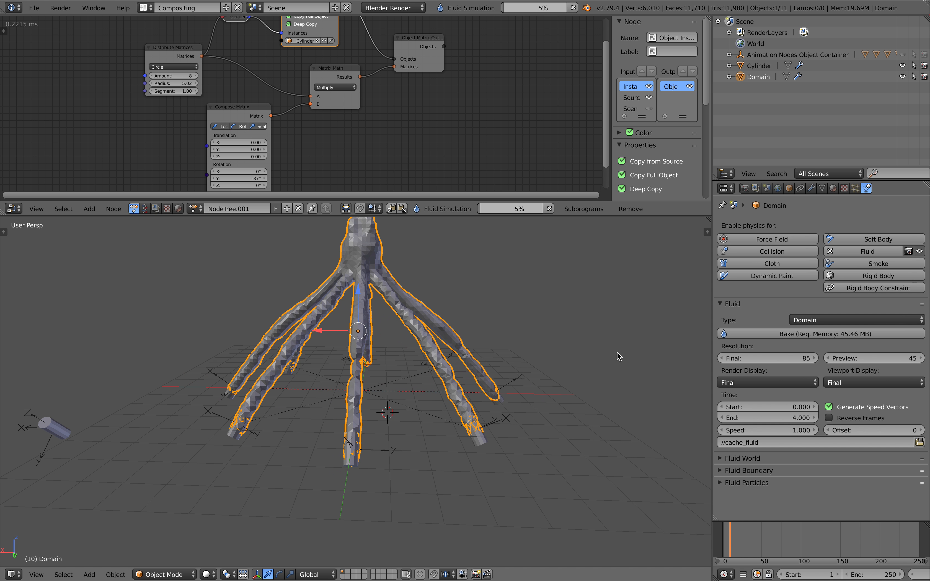
pyautogui.moveTo(582, 216); pyautogui.dragTo(575, 199)
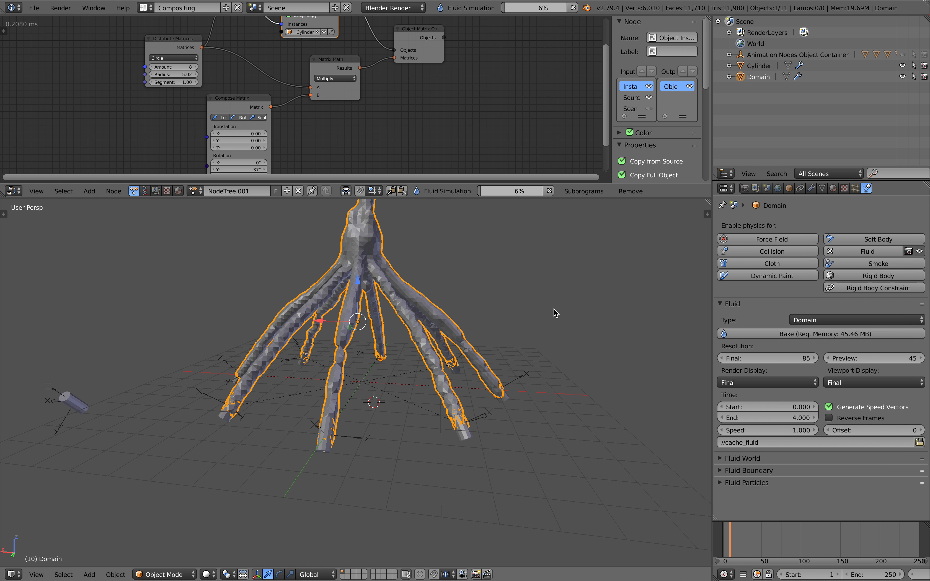
pyautogui.keyDown('shift'); pyautogui.moveTo(557, 317); pyautogui.dragTo(564, 352, button='middle'); pyautogui.keyUp('shift')
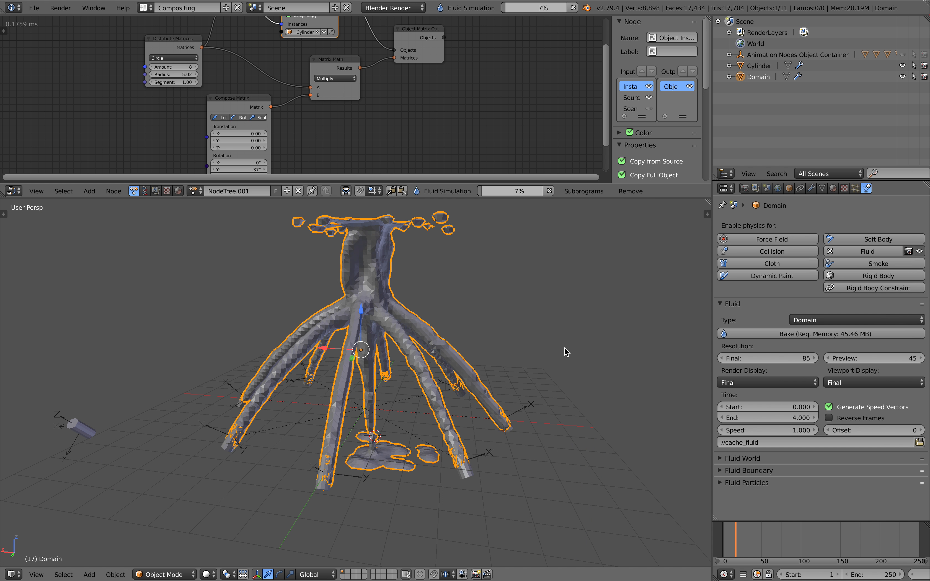
pyautogui.moveTo(564, 351); pyautogui.dragTo(623, 350, button='middle')
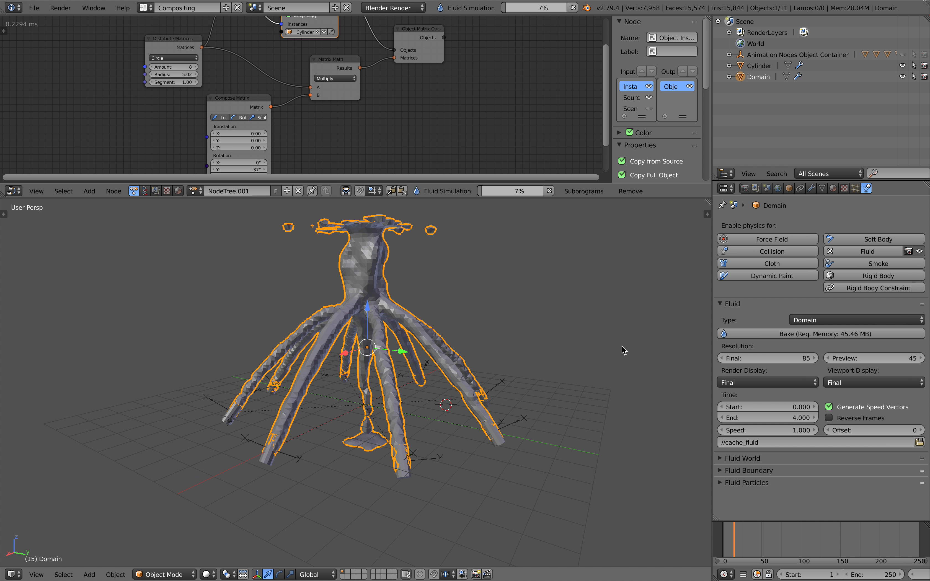
pyautogui.click(729, 538)
pyautogui.moveTo(729, 538); pyautogui.dragTo(739, 538)
pyautogui.moveTo(430, 261)
pyautogui.mouseDown(button='middle')
pyautogui.moveTo(488, 390)
pyautogui.moveTo(428, 265)
pyautogui.mouseUp(button='middle')
pyautogui.moveTo(360, 269); pyautogui.dragTo(369, 273, button='middle')
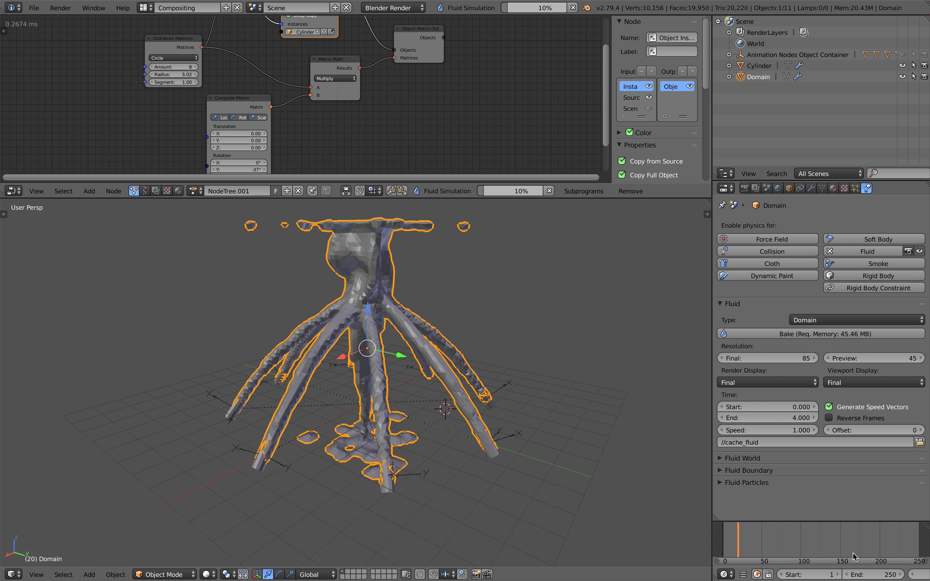
pyautogui.moveTo(723, 541); pyautogui.dragTo(740, 539)
pyautogui.hotkey('ctrl', 'Left')
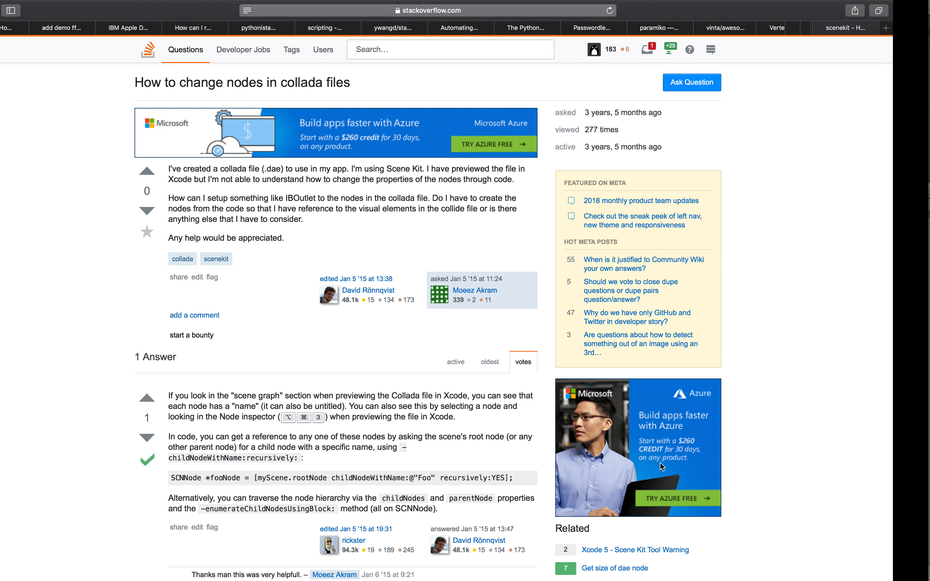
pyautogui.hotkey('ctrl', 'Right')
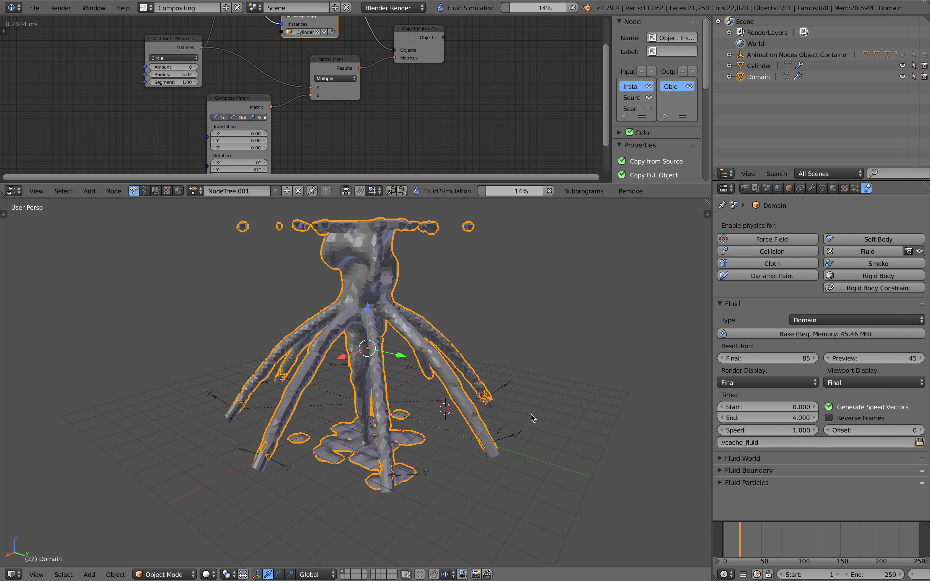
pyautogui.moveTo(722, 540); pyautogui.dragTo(746, 539)
pyautogui.moveTo(461, 436); pyautogui.dragTo(514, 430, button='middle')
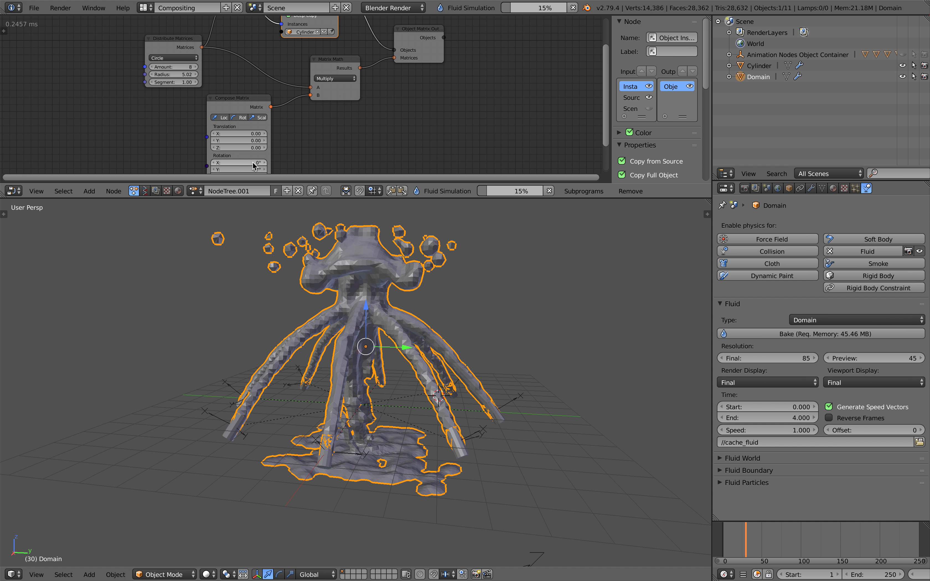
# Save a version of the project with Save As and save the file again.
pyautogui.scroll(-2, 231, 96)
pyautogui.click(34, 8)
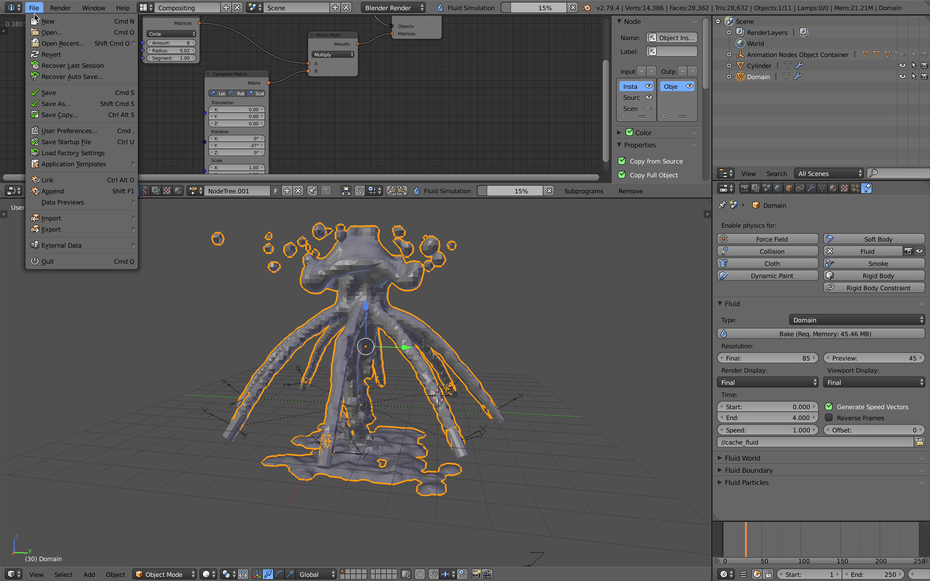
pyautogui.click(58, 103)
pyautogui.click(856, 48)
pyautogui.click(883, 37)
pyautogui.hotkey('ctrl', 's')
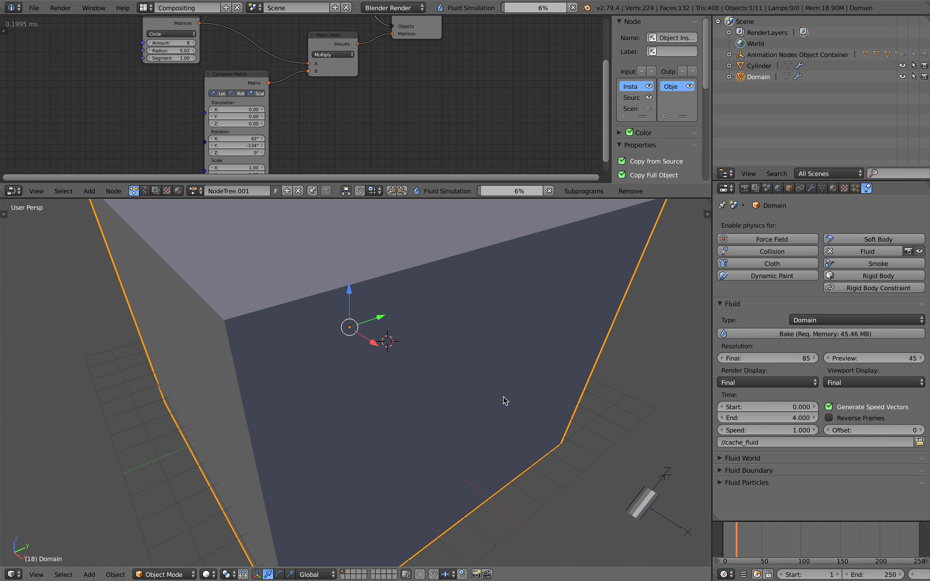
# Examine the fluid sheet and the downward-pointing cylinders from several angles around frames 17 and 18.
pyautogui.scroll(2, 499, 400)
pyautogui.moveTo(467, 407); pyautogui.dragTo(492, 403, button='middle')
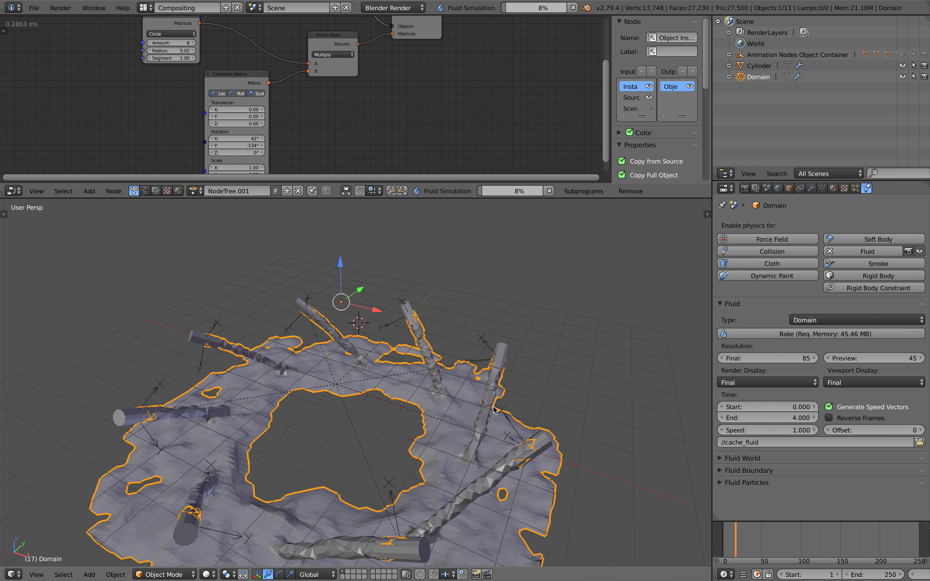
pyautogui.scroll(-2, 495, 409)
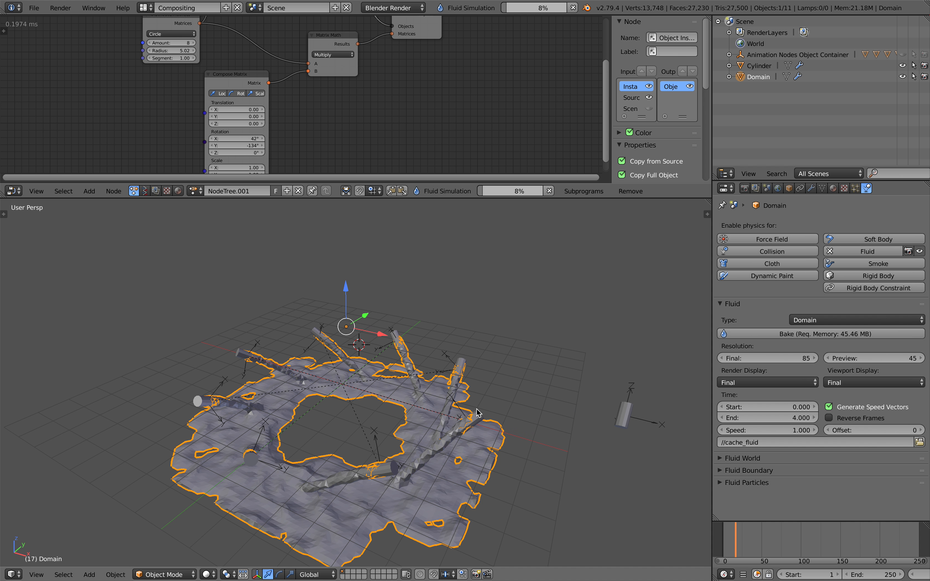
pyautogui.scroll(1, 497, 410)
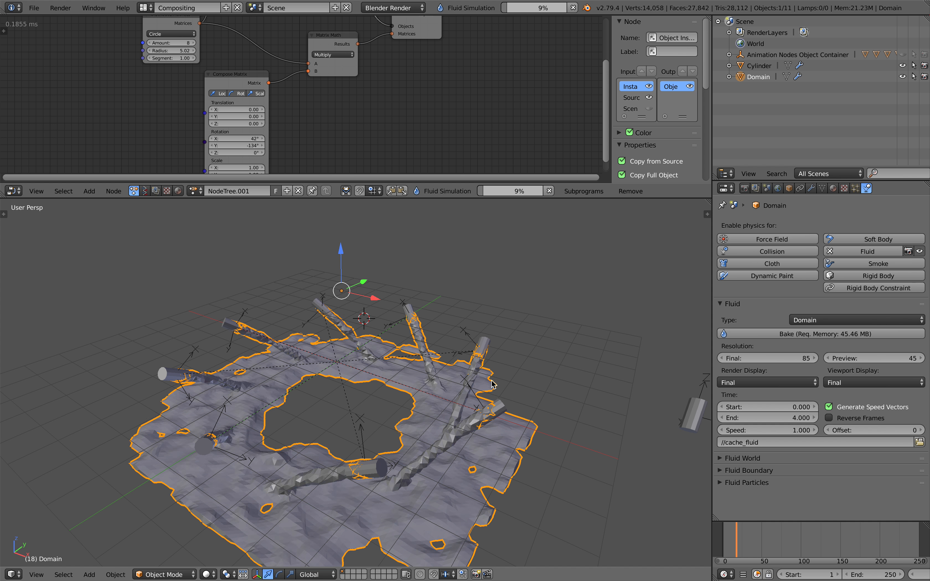
pyautogui.moveTo(492, 381); pyautogui.dragTo(564, 382, button='middle')
# Enlarge the node editor and rename the node tree as FluidCircularInFlow.
pyautogui.moveTo(422, 198); pyautogui.dragTo(423, 226)
pyautogui.scroll(-1, 330, 96)
pyautogui.moveTo(330, 72); pyautogui.dragTo(330, 81, button='middle')
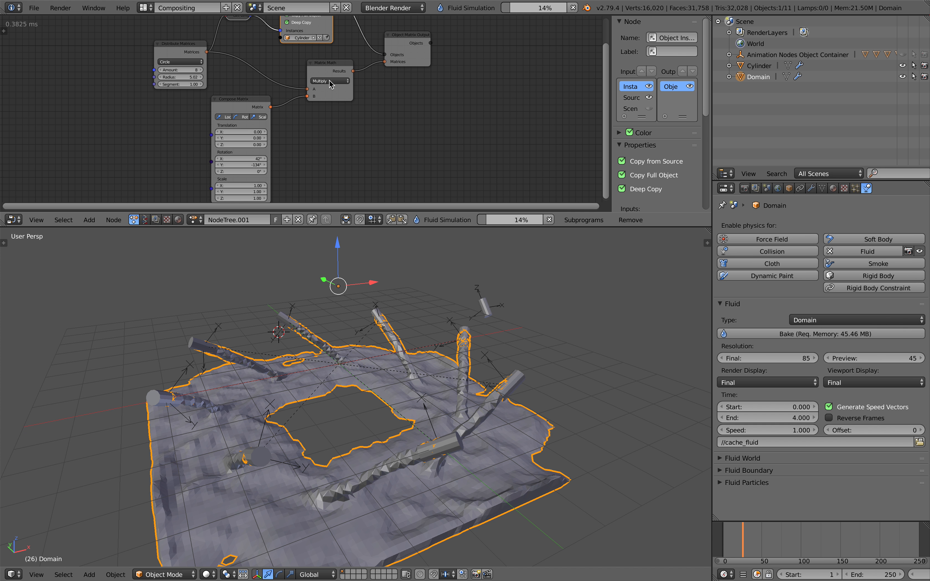
pyautogui.click(261, 218)
pyautogui.write('FluidCircularInFlow')
pyautogui.press('Return')
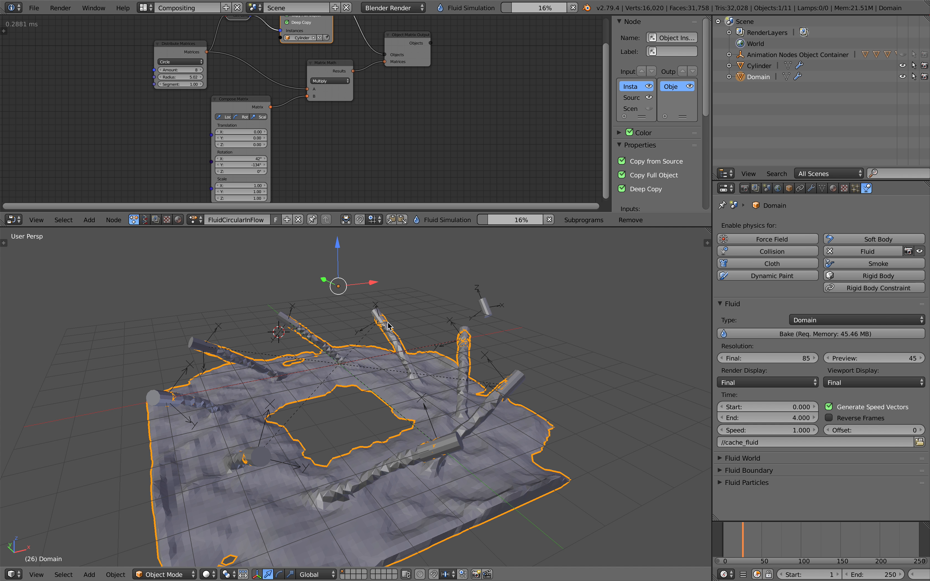
# Examine the fluid spreading across the Domain floor up to about frame 62, viewing it from several angles.
pyautogui.moveTo(413, 334); pyautogui.dragTo(389, 324, button='middle')
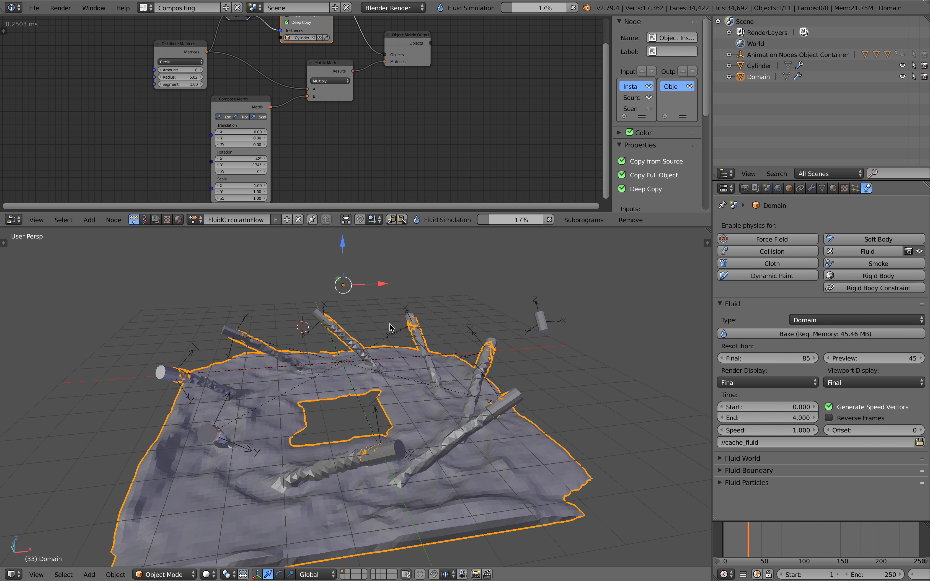
pyautogui.scroll(1, 390, 324)
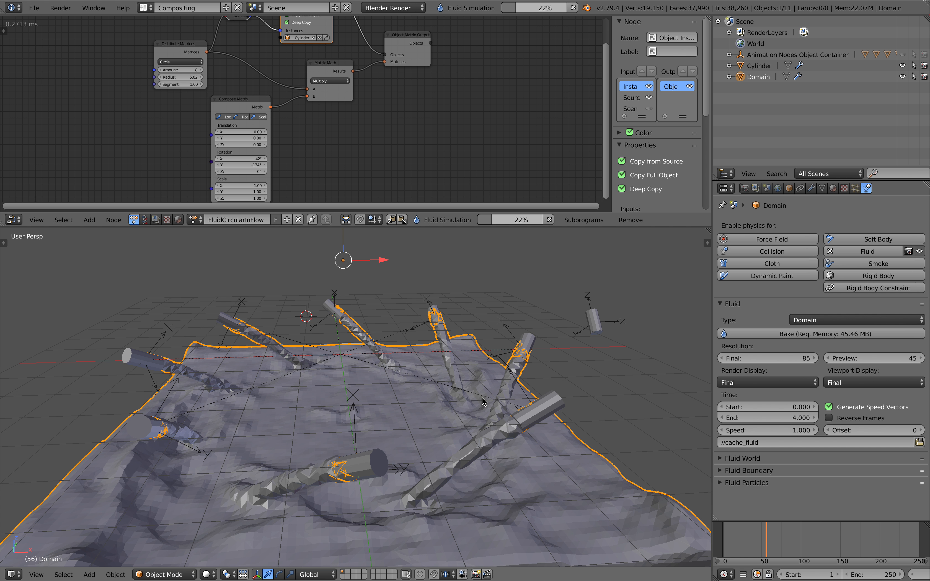
pyautogui.moveTo(483, 402); pyautogui.dragTo(504, 409, button='middle')
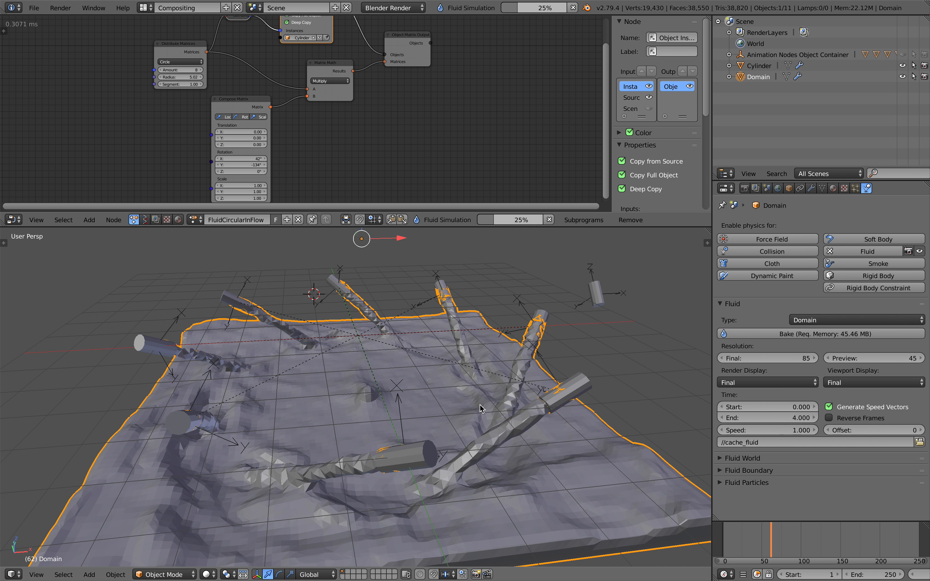
pyautogui.moveTo(480, 405); pyautogui.dragTo(498, 405, button='middle')
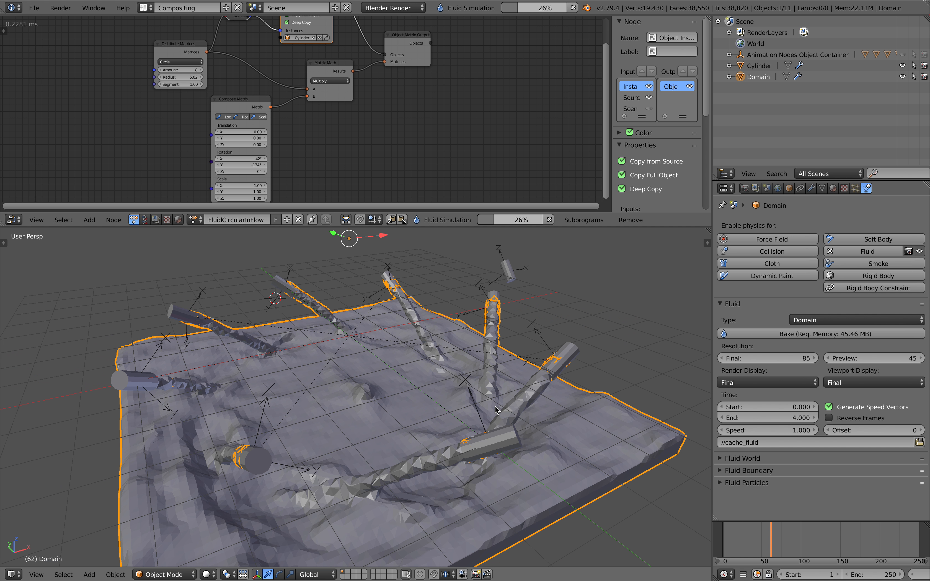
pyautogui.scroll(-1, 498, 405)
pyautogui.moveTo(515, 226); pyautogui.dragTo(513, 198)
pyautogui.scroll(-3, 482, 80)
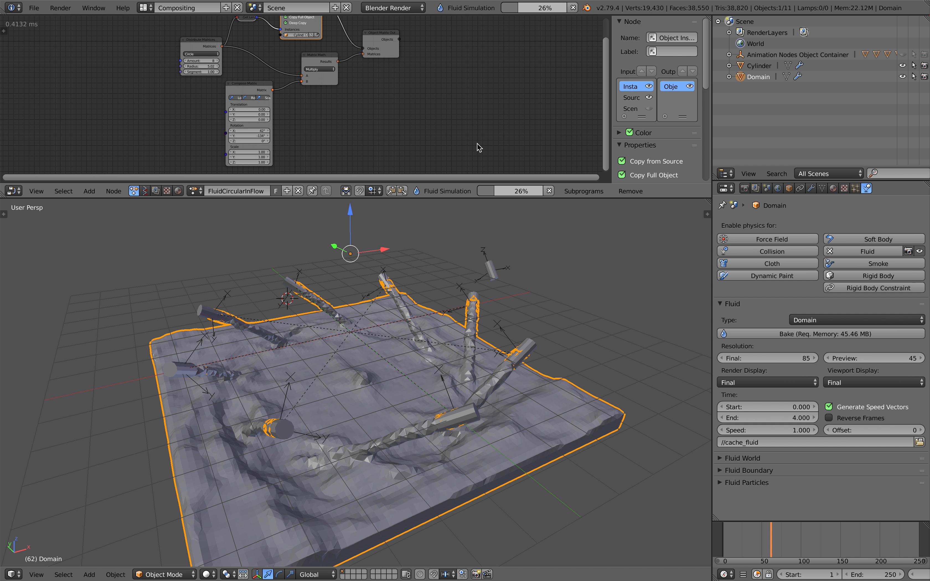
pyautogui.moveTo(538, 334); pyautogui.dragTo(567, 315, button='middle')
pyautogui.click(567, 305)
pyautogui.scroll(1, 569, 299)
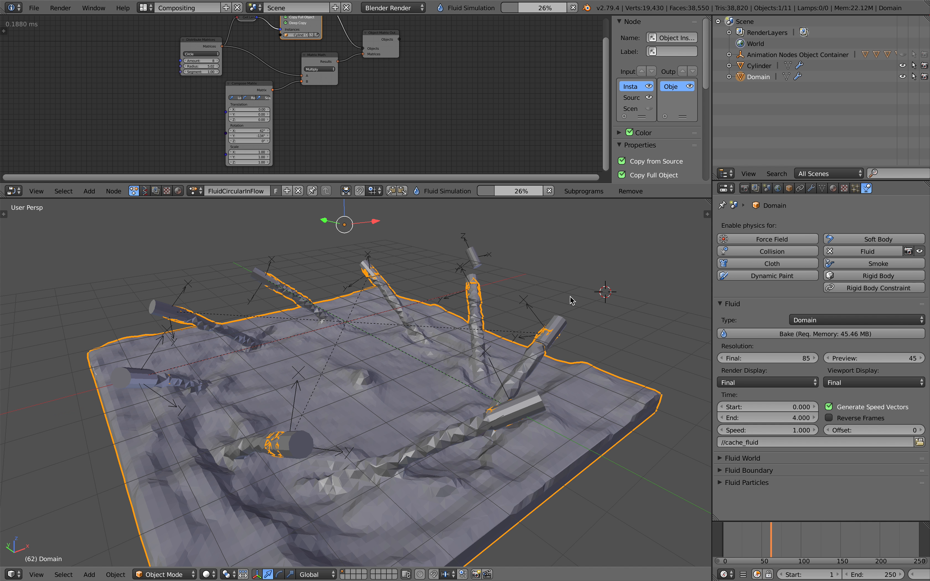
# Step forward and back through the baked frames from 62 to about 72, examining the fluid surface between the cylinders.
pyautogui.press('Right')
pyautogui.press('Right')
pyautogui.press('Right')
pyautogui.press('Right')
pyautogui.press('Left')
pyautogui.press('Left')
pyautogui.press('Left')
pyautogui.press('Left')
pyautogui.moveTo(549, 295); pyautogui.dragTo(514, 329, button='middle')
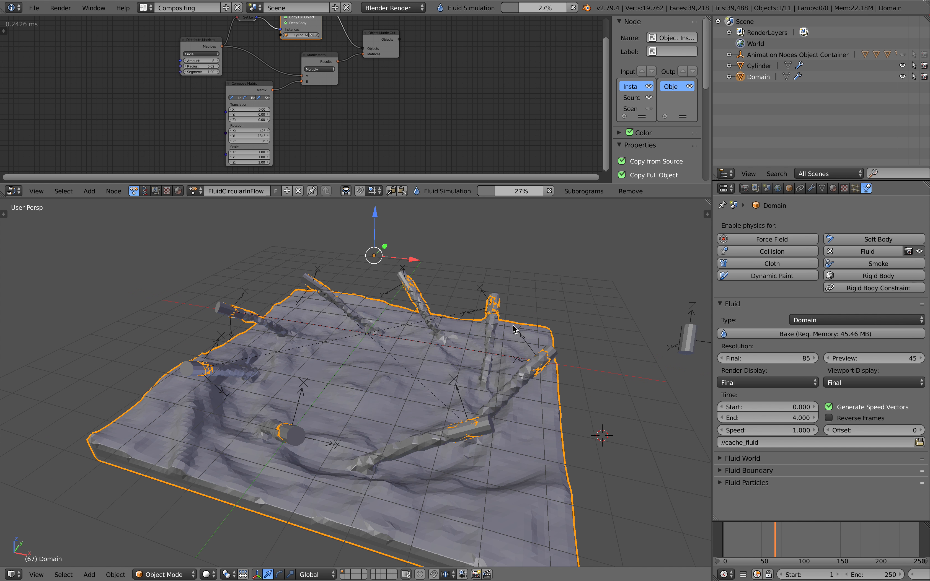
pyautogui.press('Right')
pyautogui.press('Right')
pyautogui.press('Left')
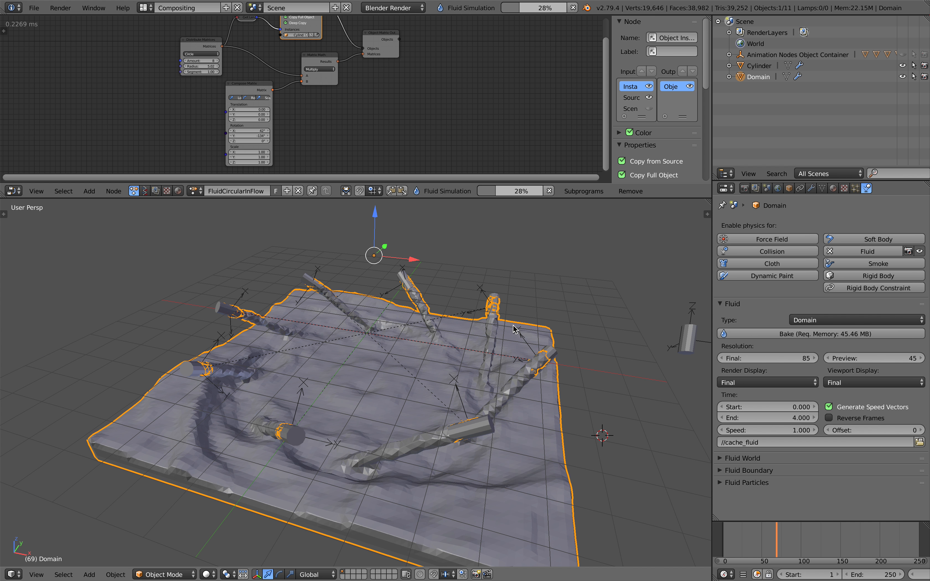
pyautogui.press('Right')
pyautogui.press('Right')
pyautogui.press('Right')
pyautogui.press('Right')
pyautogui.moveTo(513, 325); pyautogui.dragTo(490, 353, button='middle')
pyautogui.scroll(-1, 390, 124)
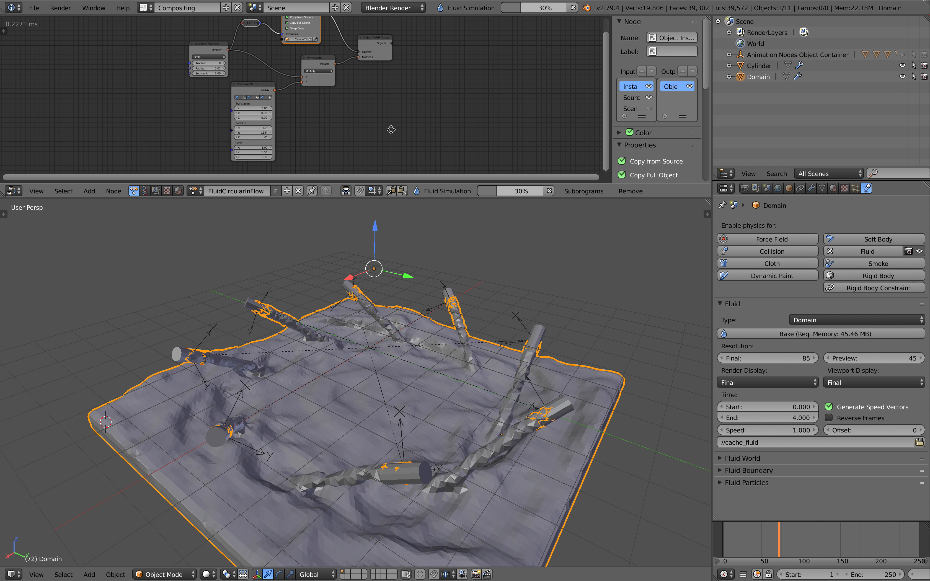
# Enlarge the node editor area and frame the whole FluidCircularInFlow node tree inside it.
pyautogui.moveTo(379, 110); pyautogui.dragTo(383, 130, button='middle')
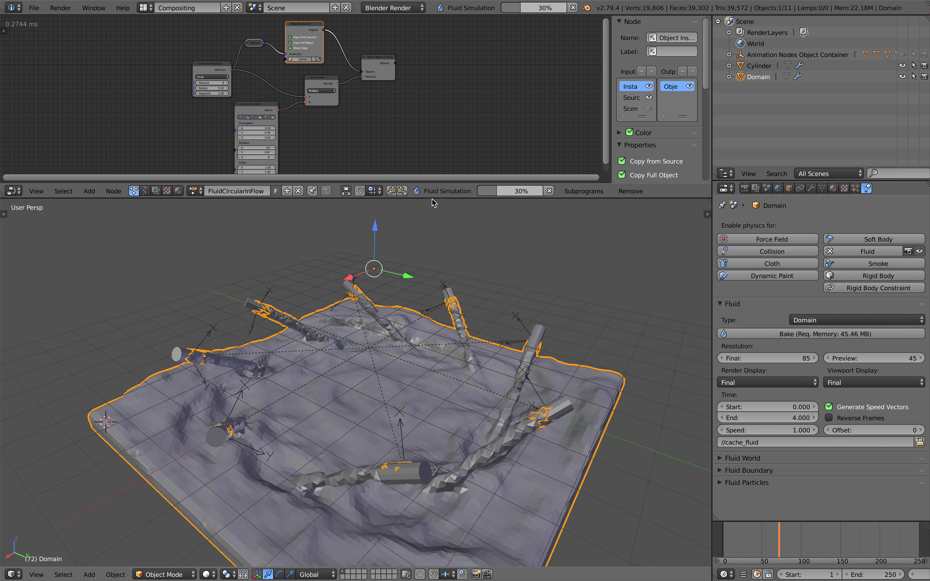
pyautogui.moveTo(434, 197); pyautogui.dragTo(434, 264)
pyautogui.scroll(2, 382, 216)
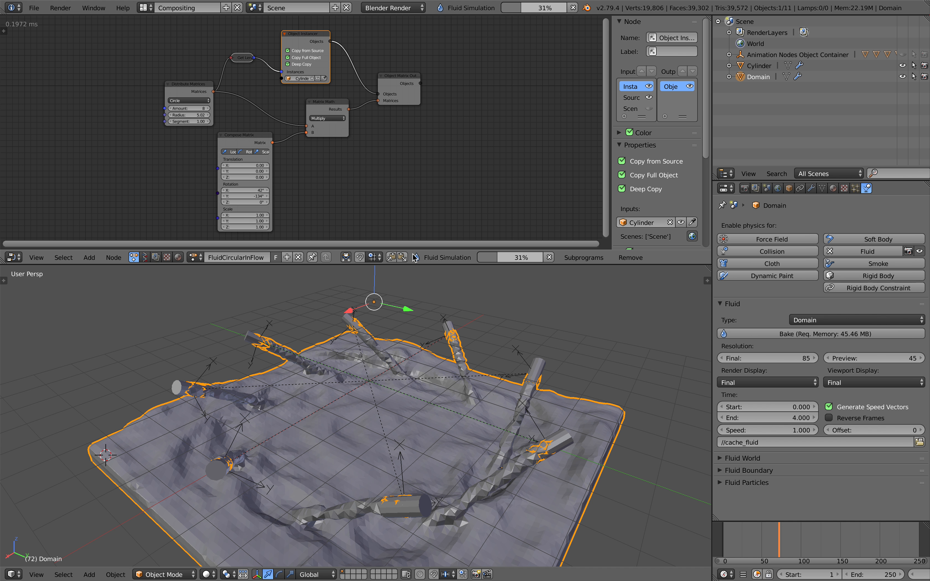
# Select several of the instanced cylinders around the circle one after another to check their Inflow fluid settings.
pyautogui.click(440, 334)
pyautogui.click(338, 314)
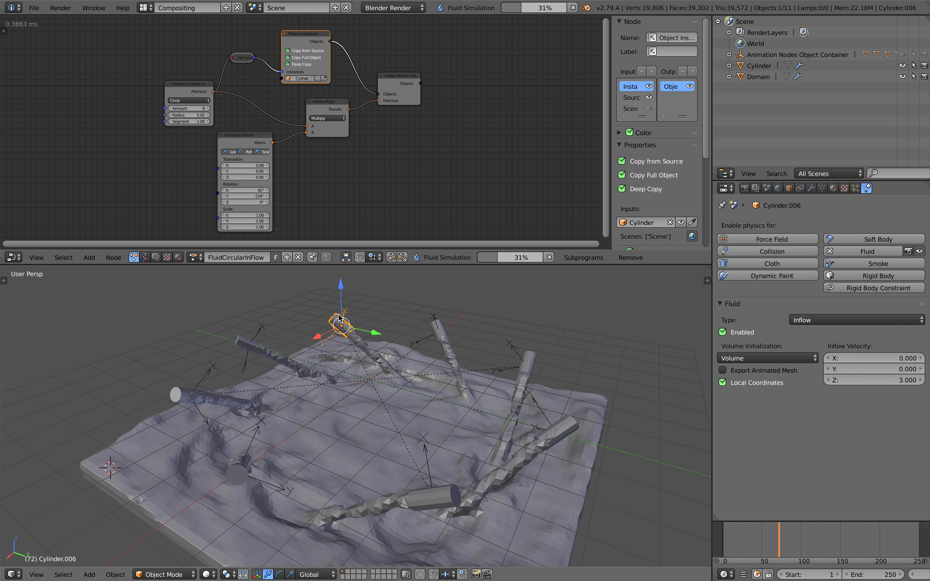
pyautogui.rightClick(248, 344)
pyautogui.rightClick(192, 396)
pyautogui.rightClick(556, 436)
pyautogui.rightClick(546, 367)
pyautogui.moveTo(546, 367); pyautogui.dragTo(557, 396, button='middle')
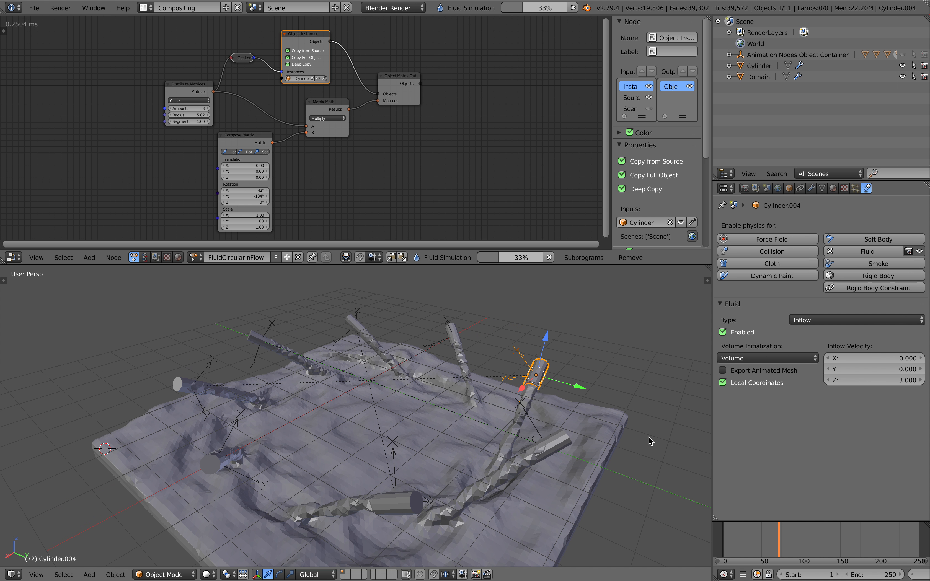
# Advance the baked simulation to frame 82 and examine the fluid surface from the front of the Domain.
pyautogui.moveTo(729, 527); pyautogui.dragTo(786, 531)
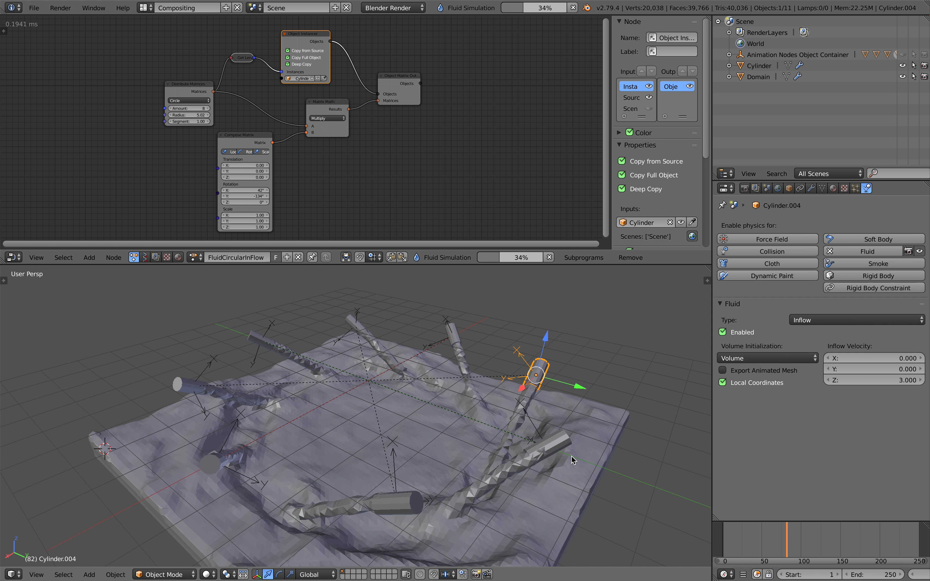
pyautogui.moveTo(546, 442); pyautogui.dragTo(587, 458, button='middle')
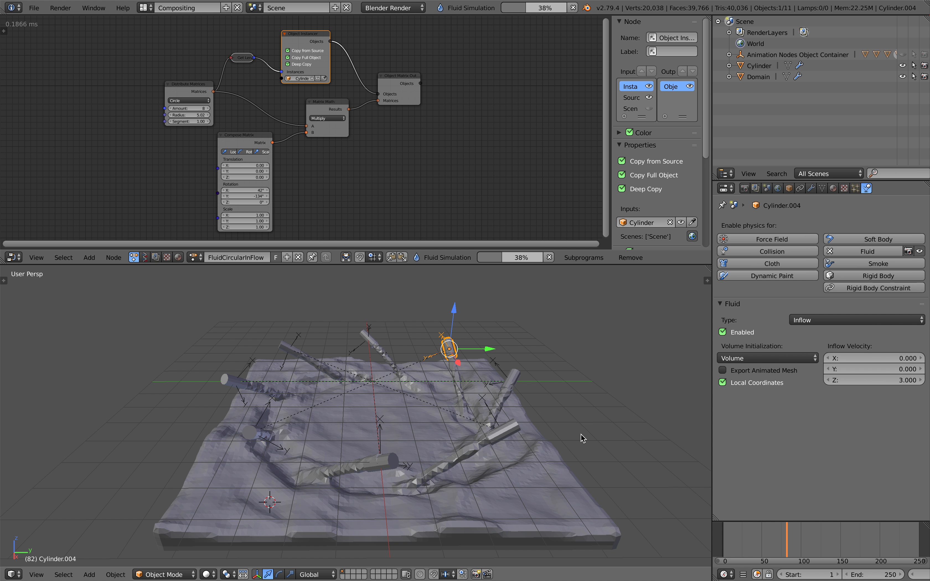
pyautogui.moveTo(601, 5)
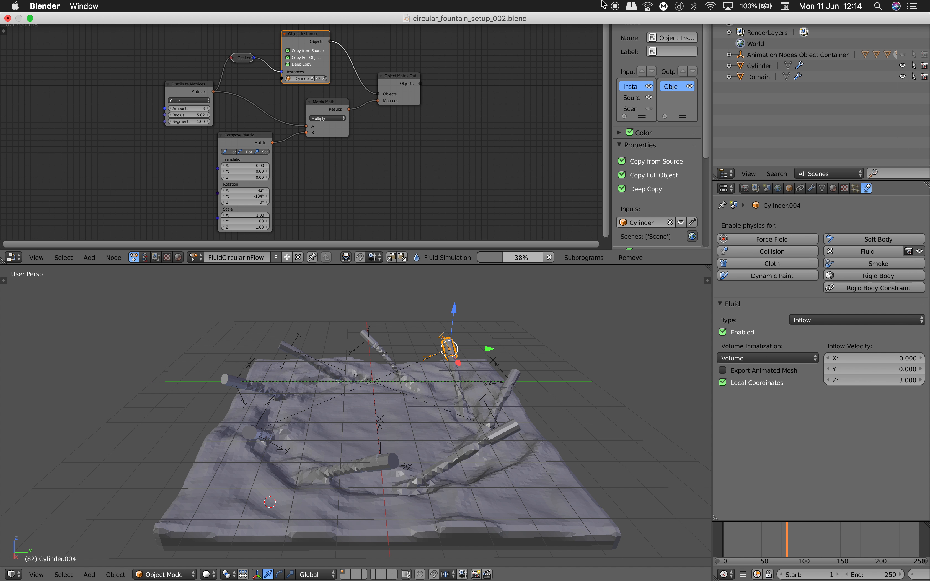